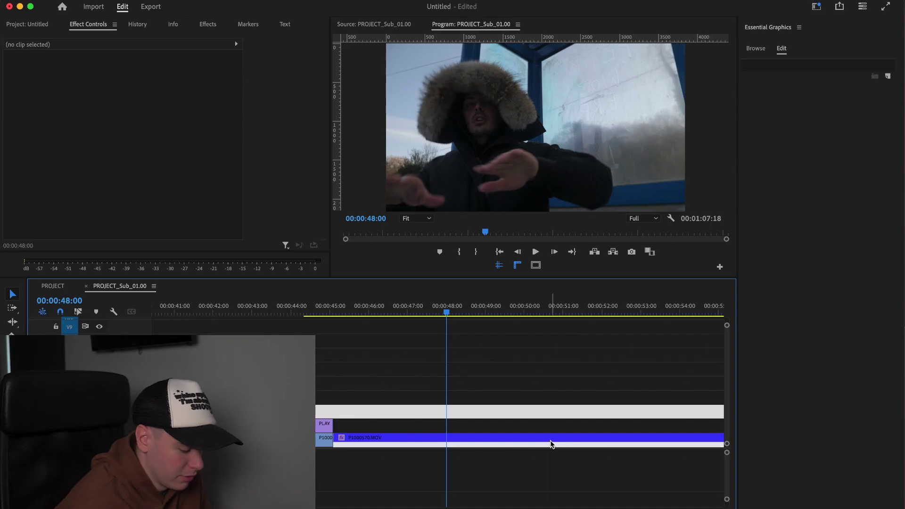
Show the Time Remapping Speed keyframe line on the P1000570.MOV clip.
right_click(555, 440)
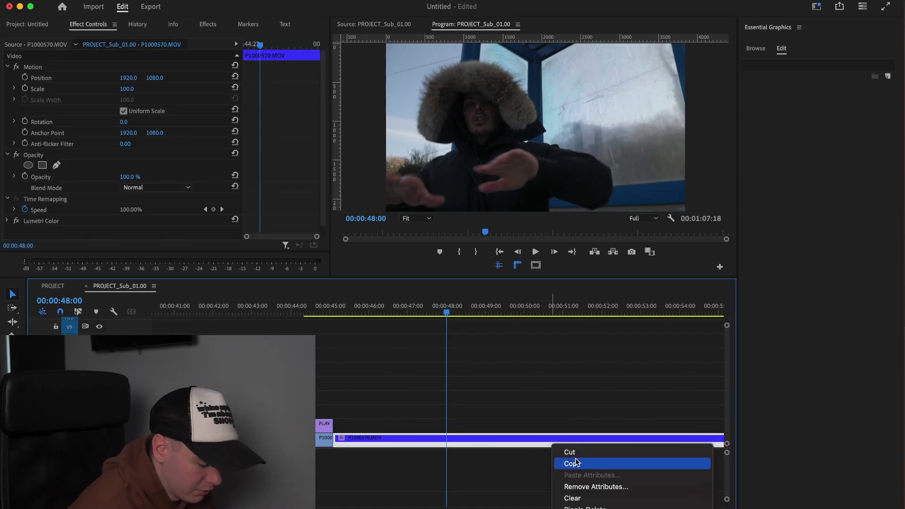
scroll(604, 480, "down", 5)
mouse_move(744, 507)
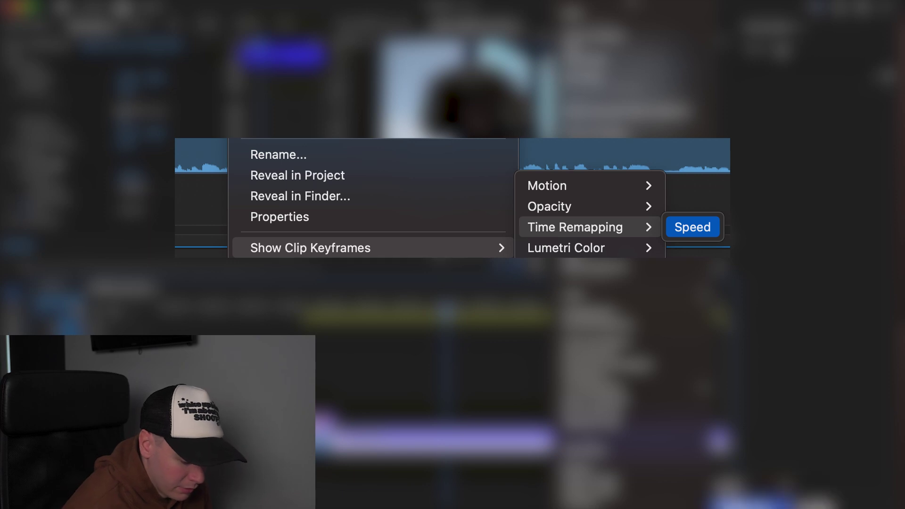
left_click(692, 227)
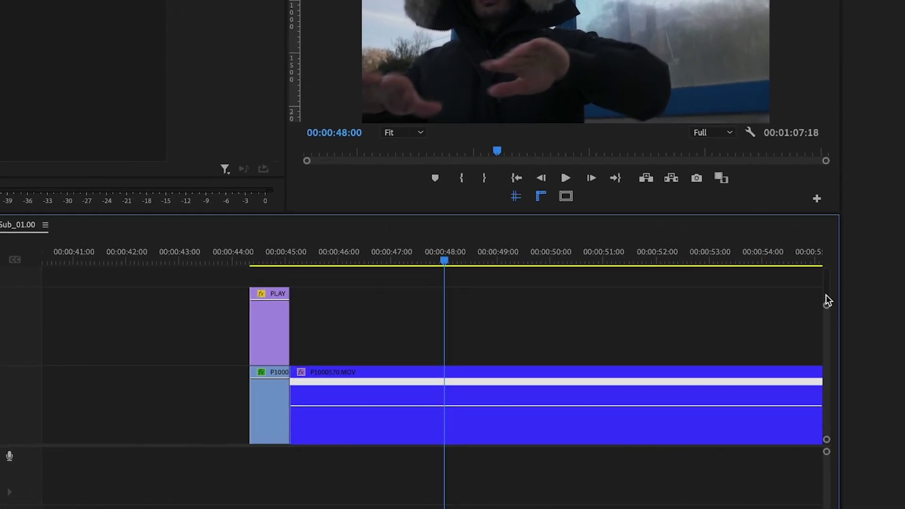
Play P1000570.MOV from its start and add a speed keyframe at 00:00:46:10.
left_click_drag(255, 228, 246, 255)
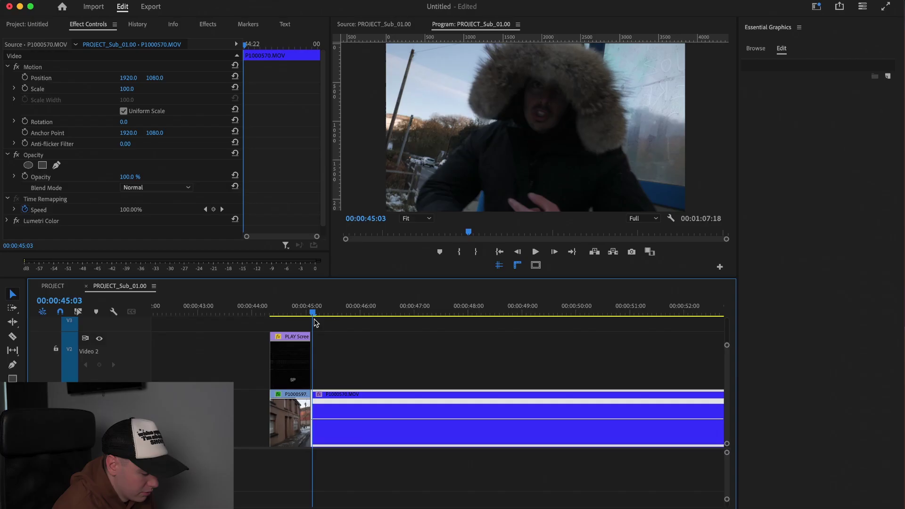
key("space")
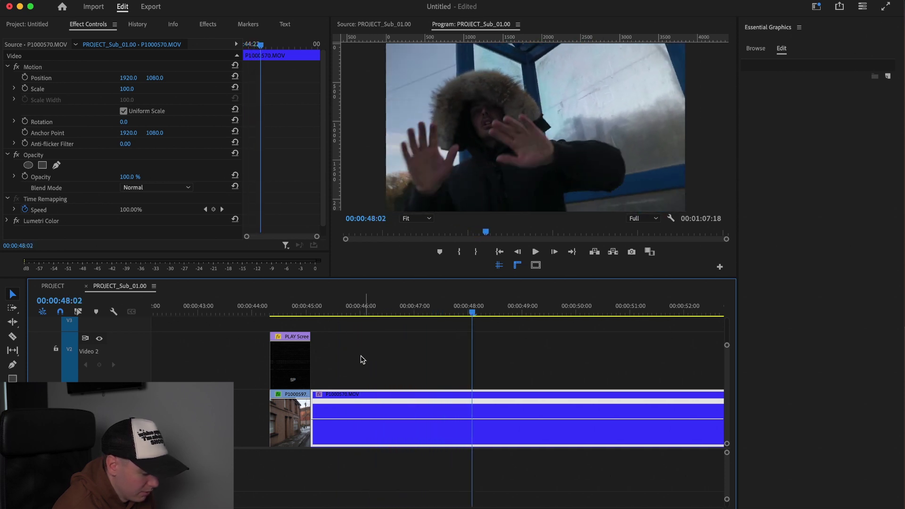
left_click(313, 312)
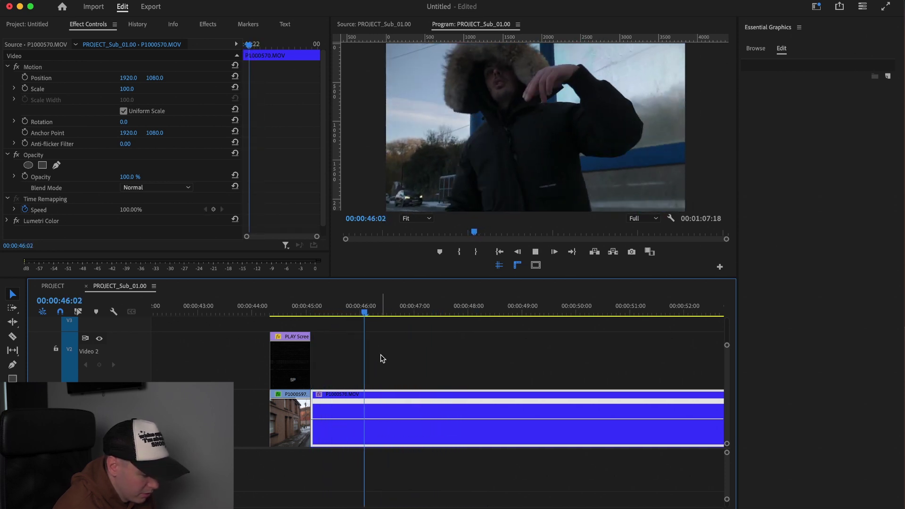
left_click_drag(366, 311, 382, 320)
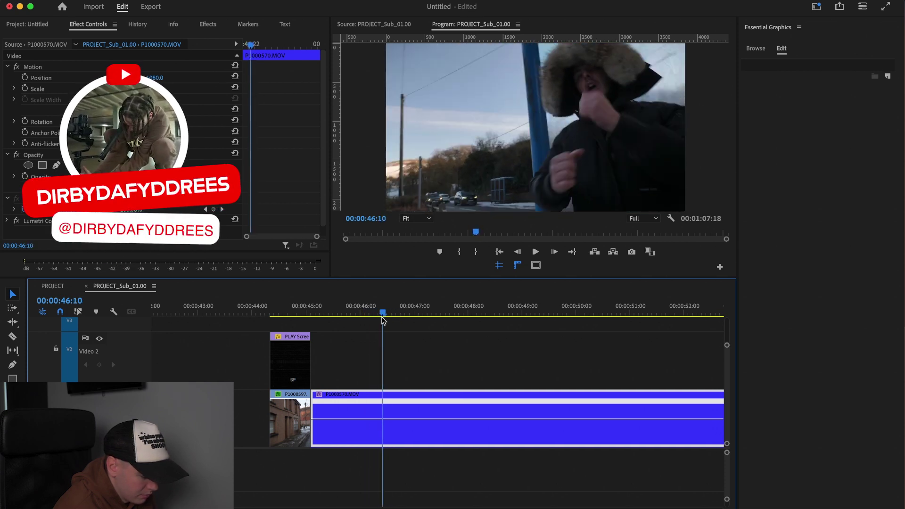
key("p")
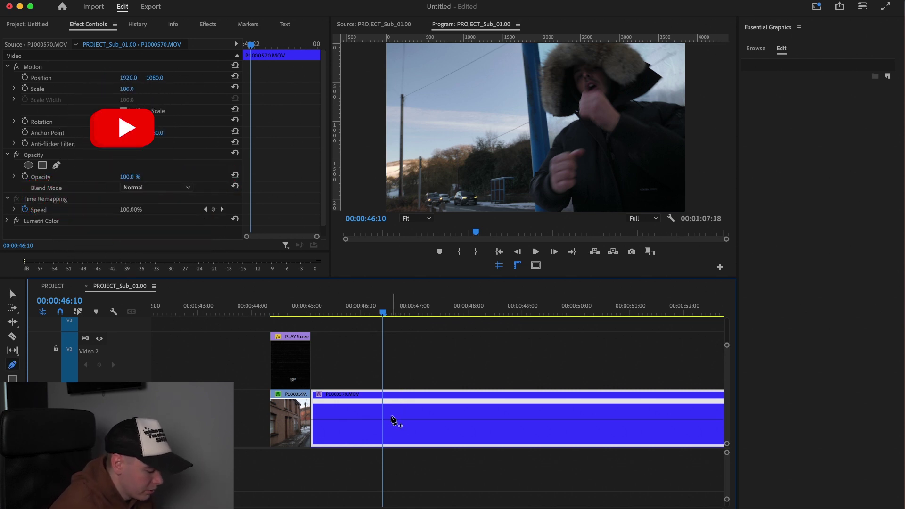
key("equal")
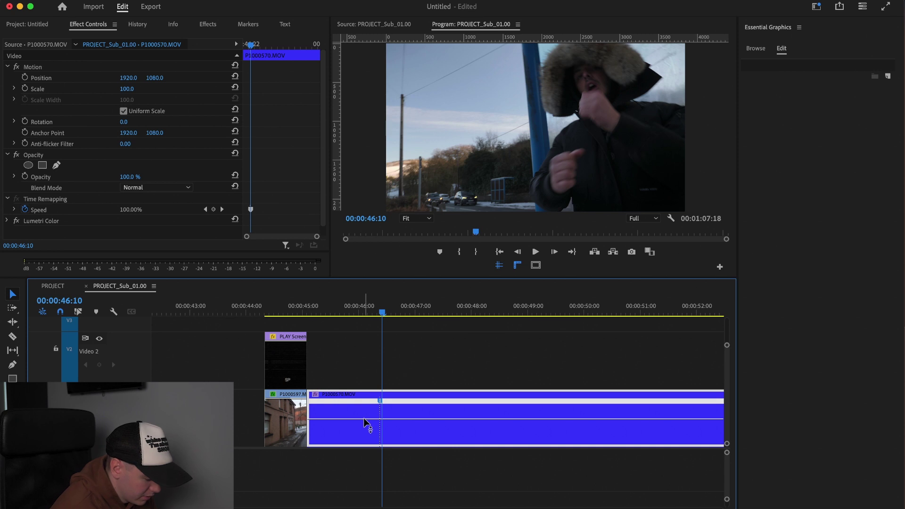
Raise the speed of the section before the keyframe to 145%.
left_click_drag(366, 417, 365, 413)
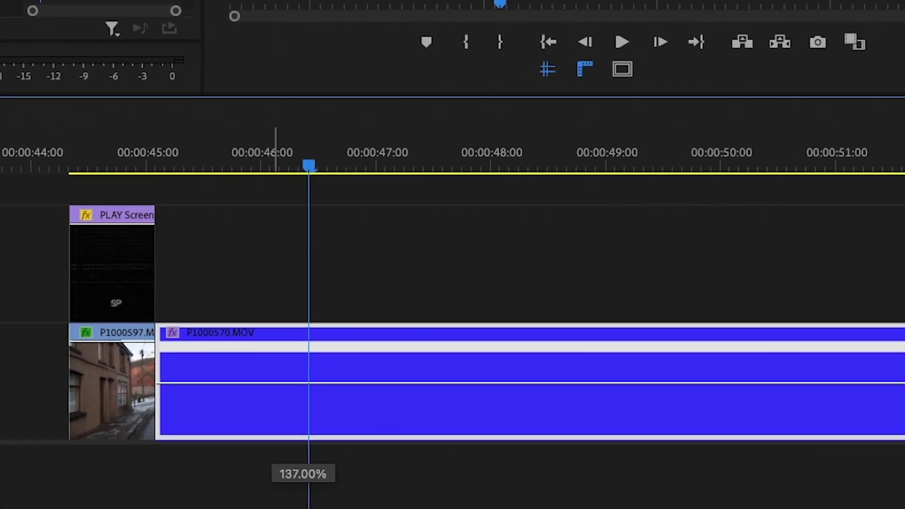
left_click_drag(276, 382, 276, 381)
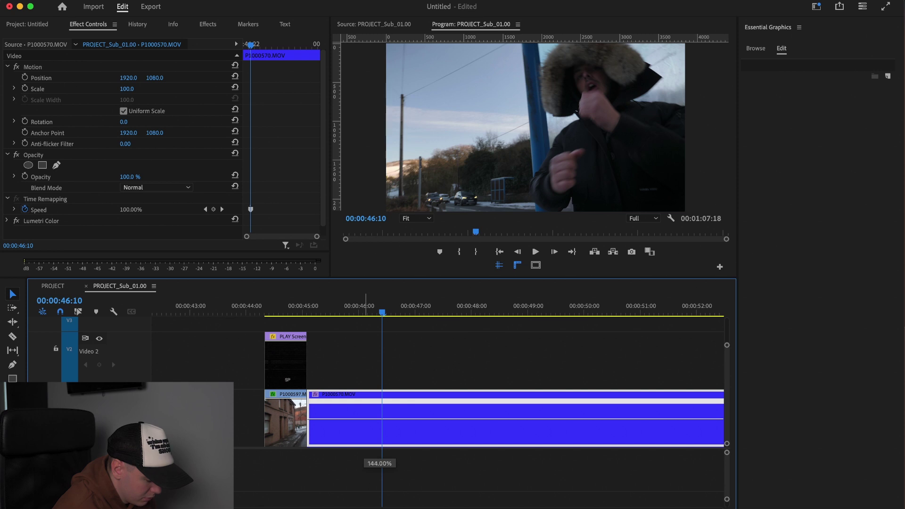
left_click_drag(364, 397, 363, 396)
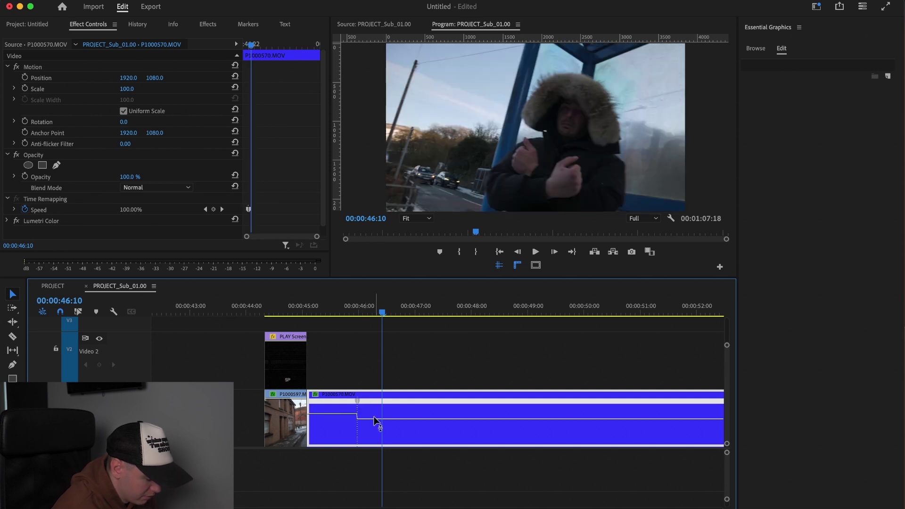
Split the first speed keyframe into a gradual ramp around 00:00:46:00 and lower the speed after it to 40%.
key("space")
scroll(355, 406, "up", 5)
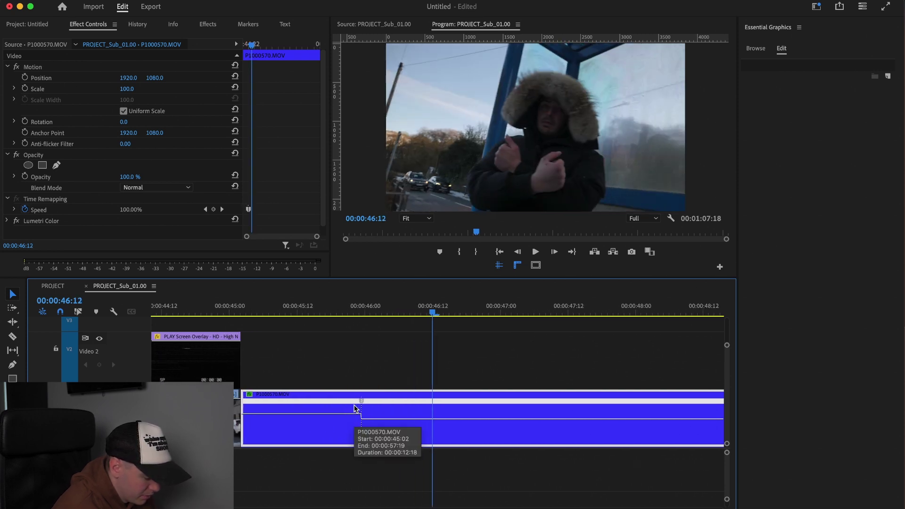
left_click_drag(361, 402, 353, 401)
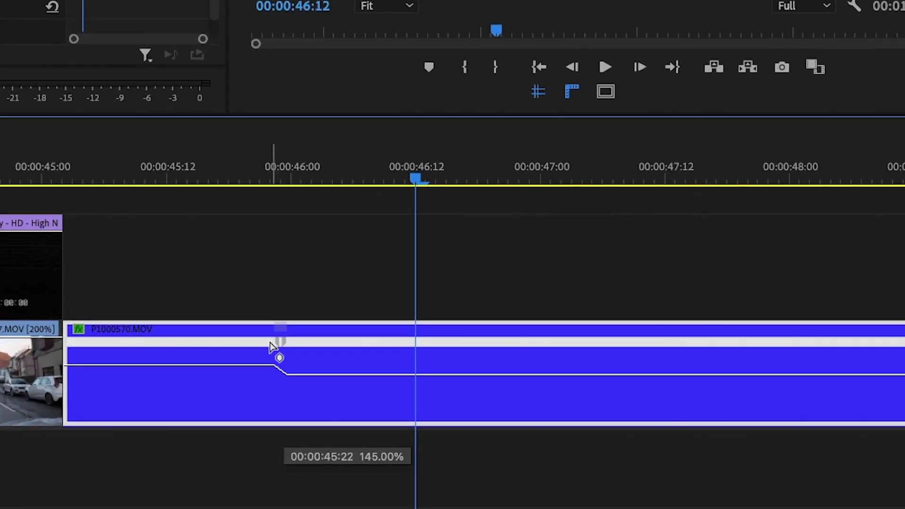
left_click_drag(257, 347, 308, 342)
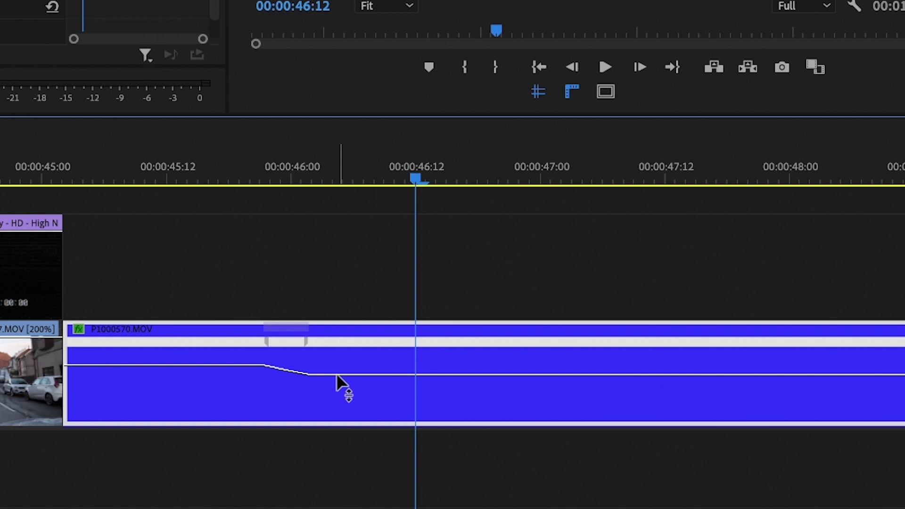
left_click_drag(349, 372, 349, 387)
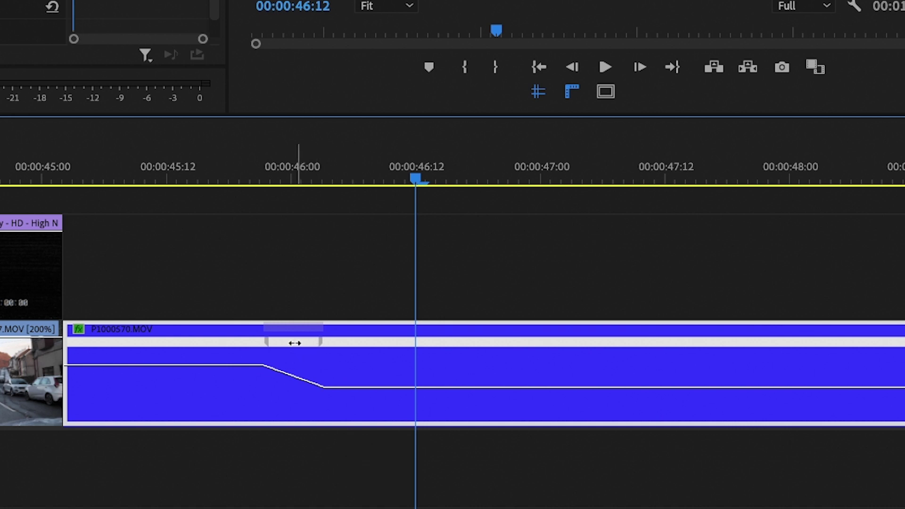
Smooth the first speed ramp into an S-shaped curve and deselect the clip.
left_click(295, 343)
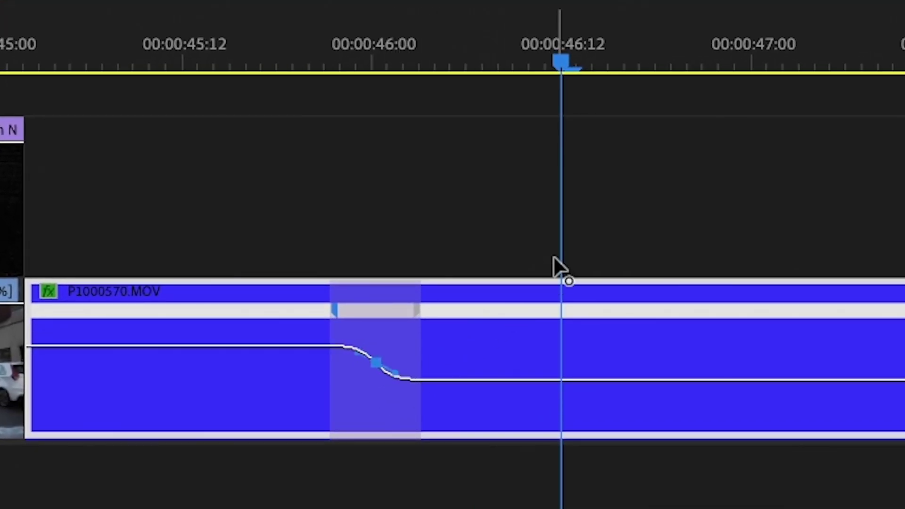
left_click(423, 233)
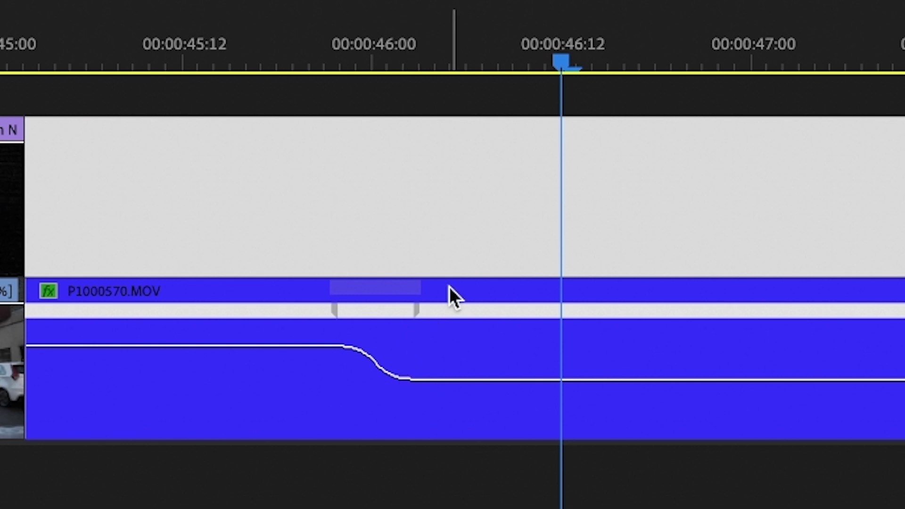
left_click(474, 250)
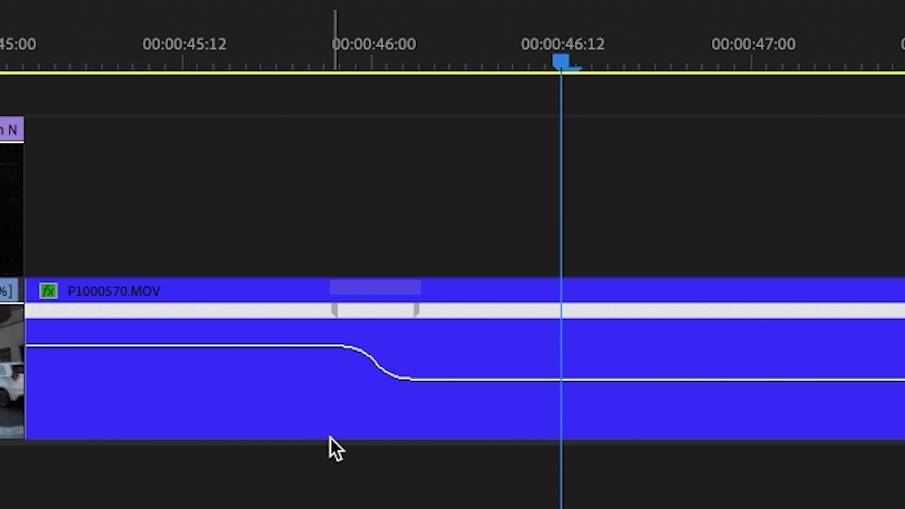
Add a second speed keyframe at 00:00:47:04 and raise the speed after it to 145%.
left_click(42, 65)
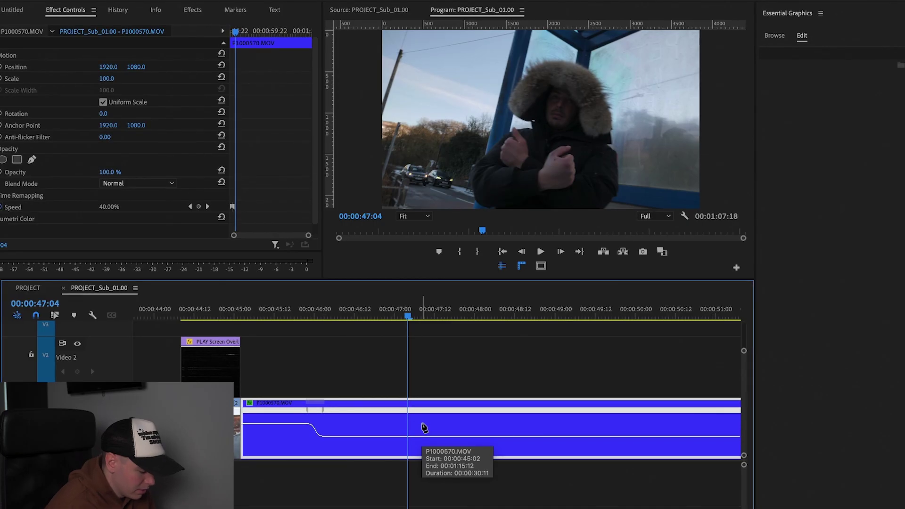
left_click(408, 437)
left_click_drag(431, 437, 431, 407)
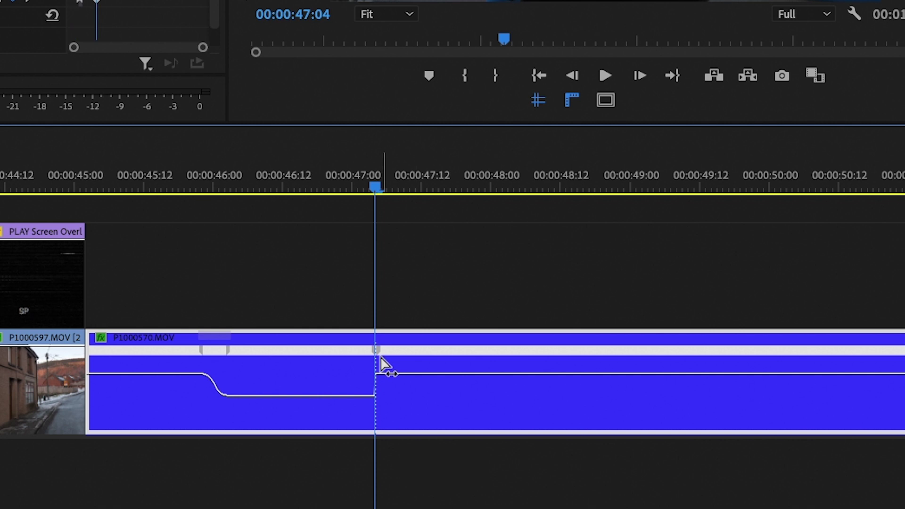
Spread the second keyframe into a short ramp around 00:00:47:04 and smooth it into a curve.
scroll(384, 365, "up", 3)
left_click_drag(330, 351, 389, 354)
left_click(358, 351)
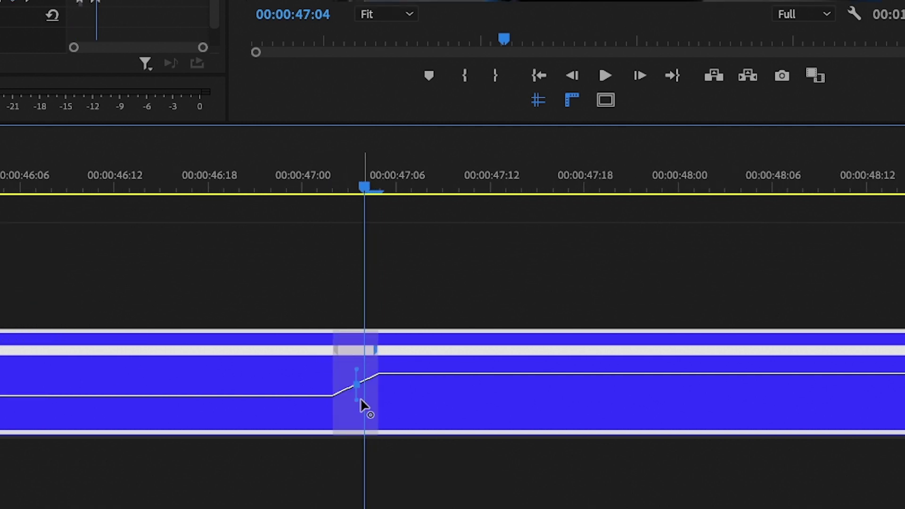
left_click_drag(356, 368, 357, 373)
left_click(441, 283)
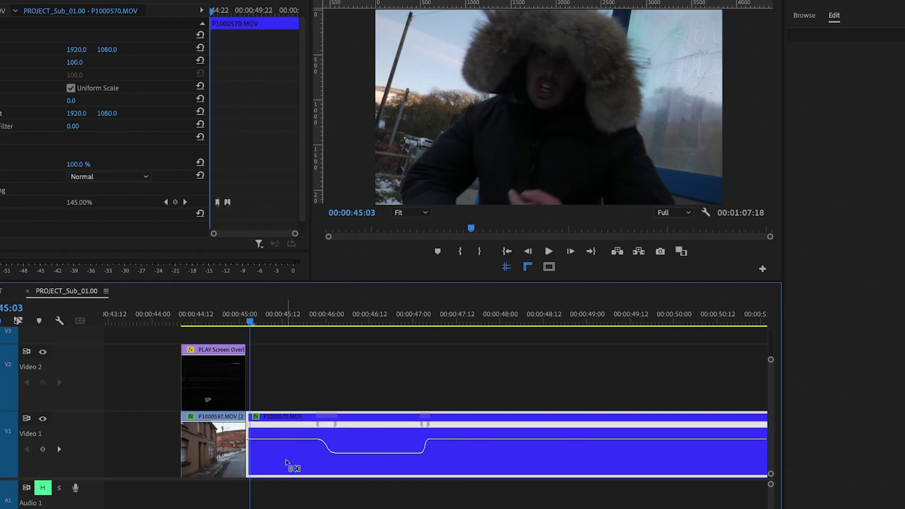
Play back the ramped section and add a third speed keyframe at 00:00:47:15.
key("ctrl+grave")
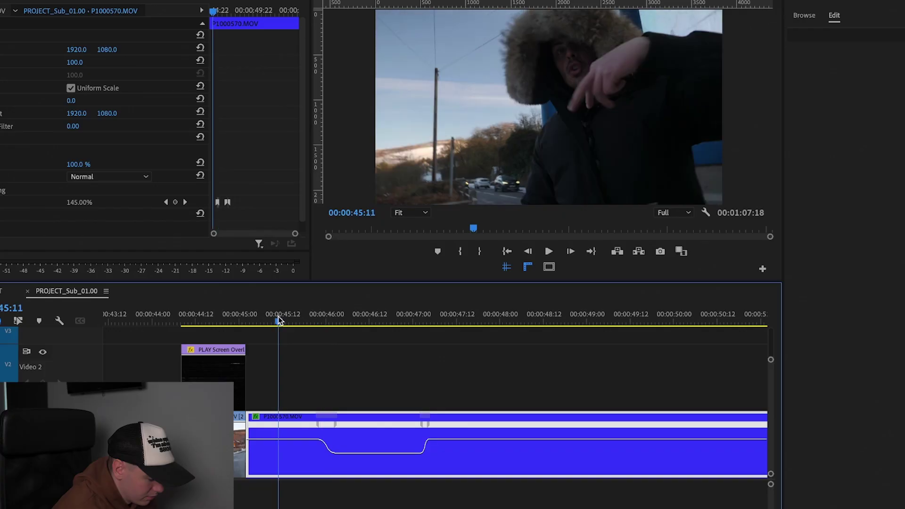
key("space")
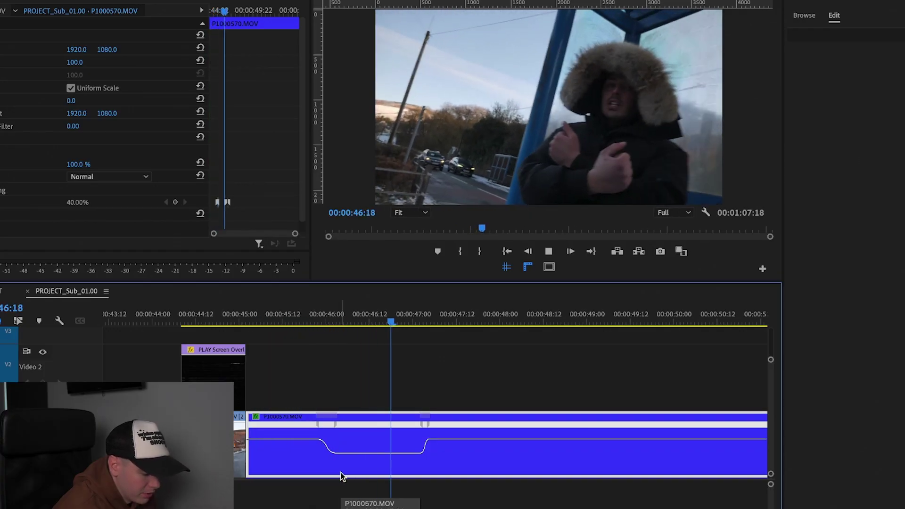
left_click(438, 322)
left_click_drag(438, 322, 432, 323)
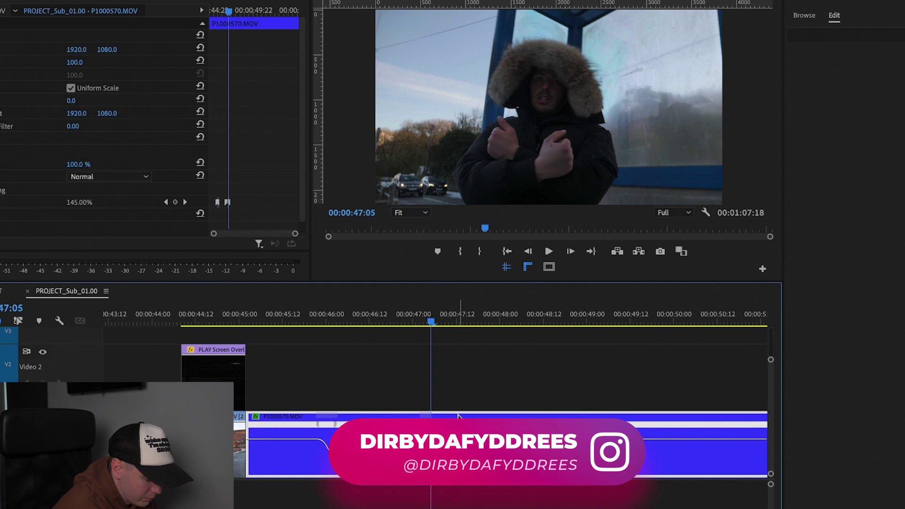
scroll(461, 438, "up", 2)
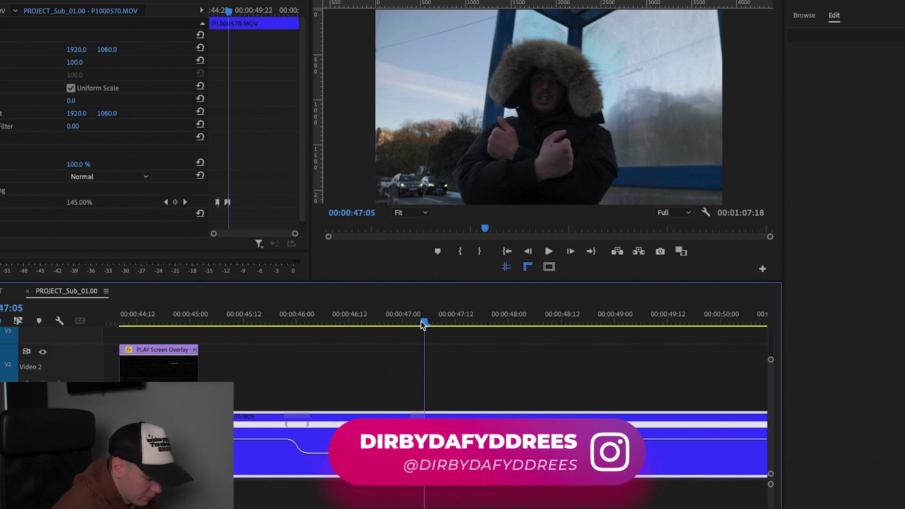
left_click_drag(415, 324, 468, 343)
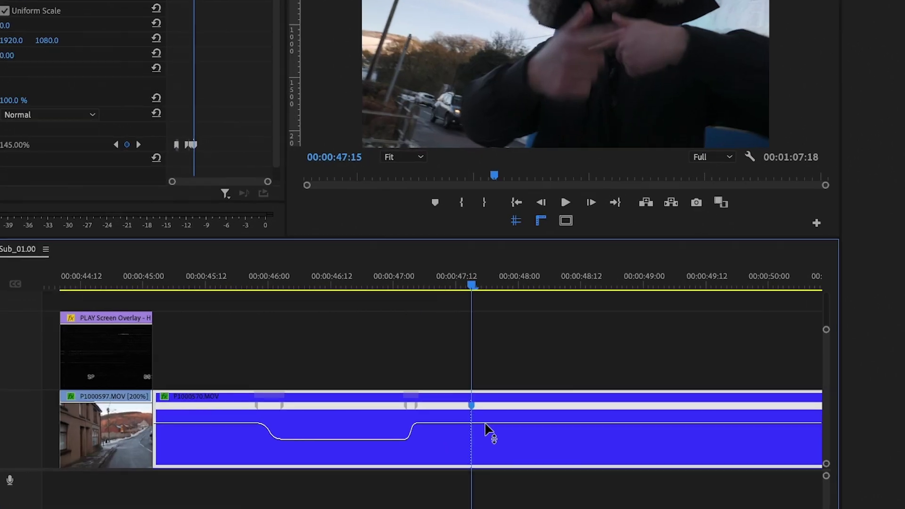
Lower the speed after the third keyframe to 41% and spread the keyframe into a smooth ramp.
scroll(480, 440, "up", 3)
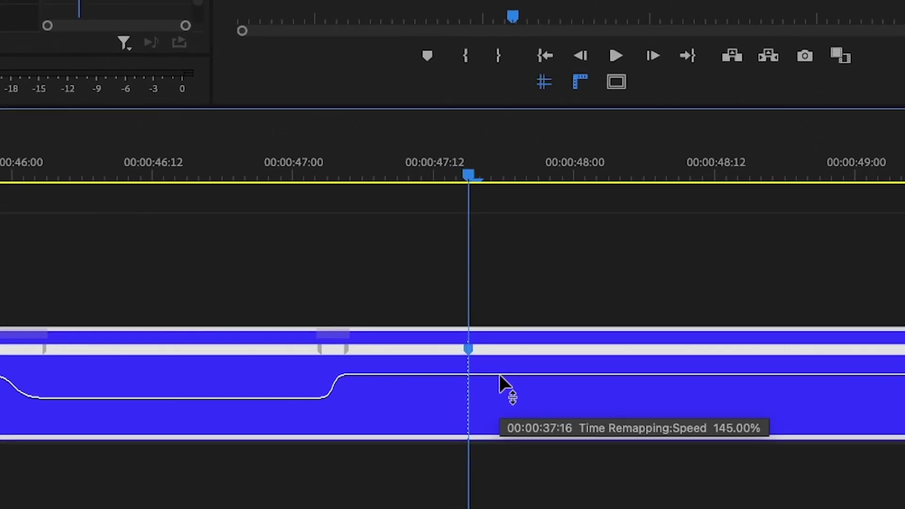
scroll(479, 439, "up", 1)
left_click_drag(504, 357, 504, 384)
left_click_drag(435, 332, 472, 333)
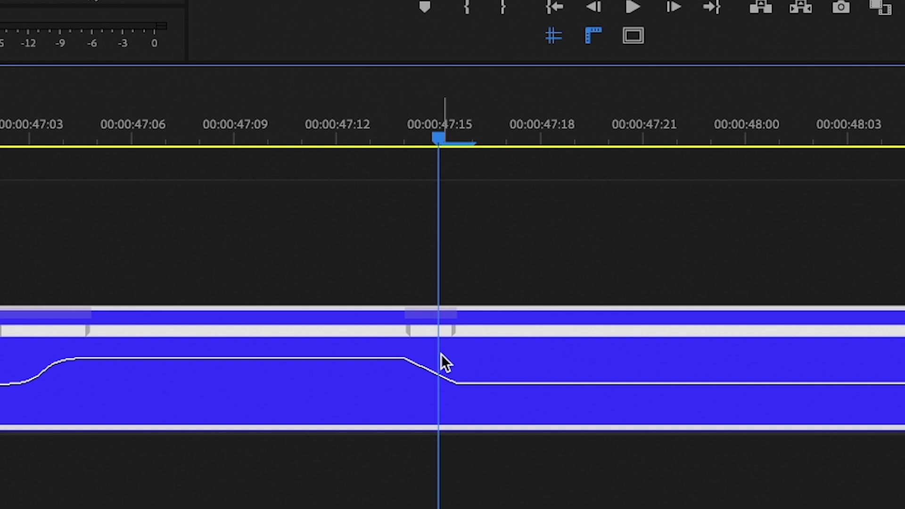
left_click(446, 331)
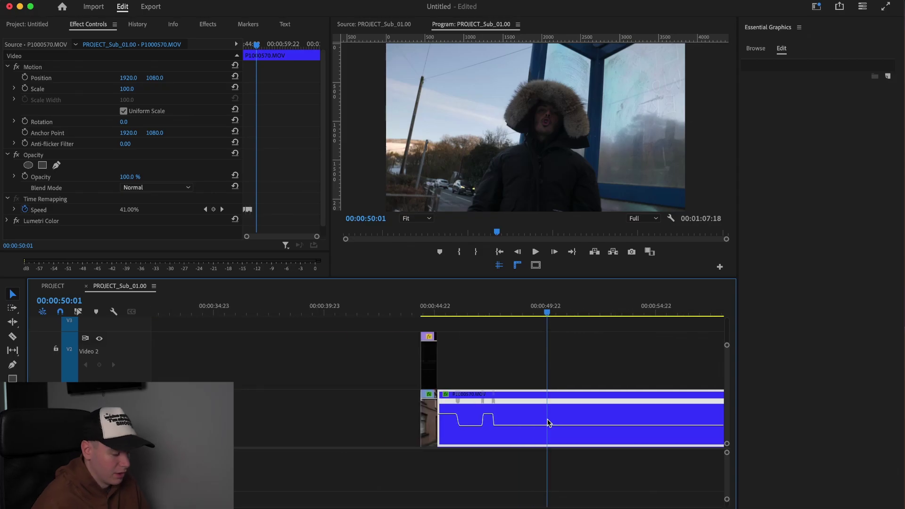
Delete the part of P1000570.MOV after 00:00:50:01 and return the playhead towards the clip's start.
left_click(561, 419)
key("Delete")
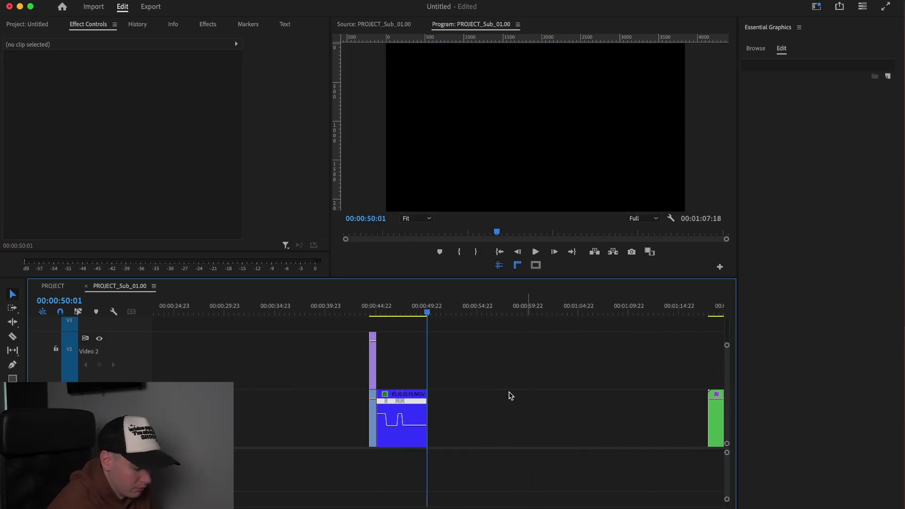
key("equal")
key("Up")
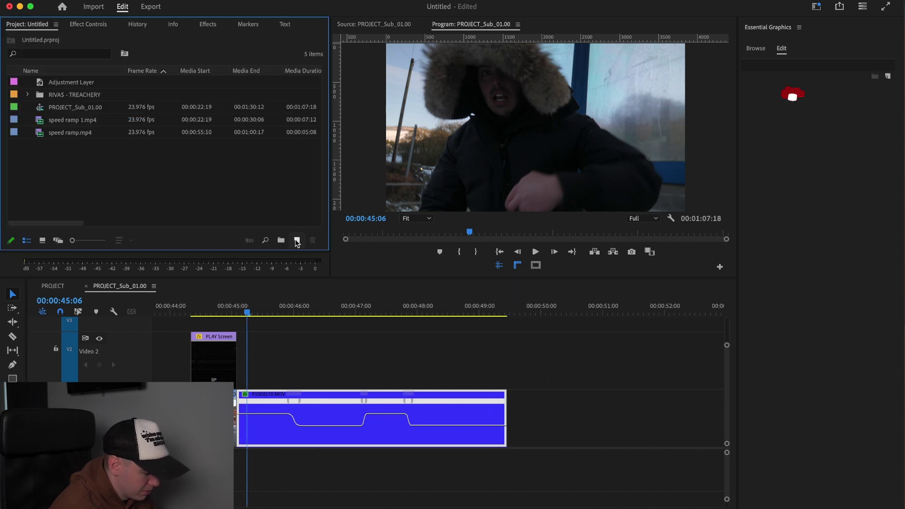
Create a new adjustment layer and place it on Video 2 above the start of P1000570.MOV.
left_click(296, 240)
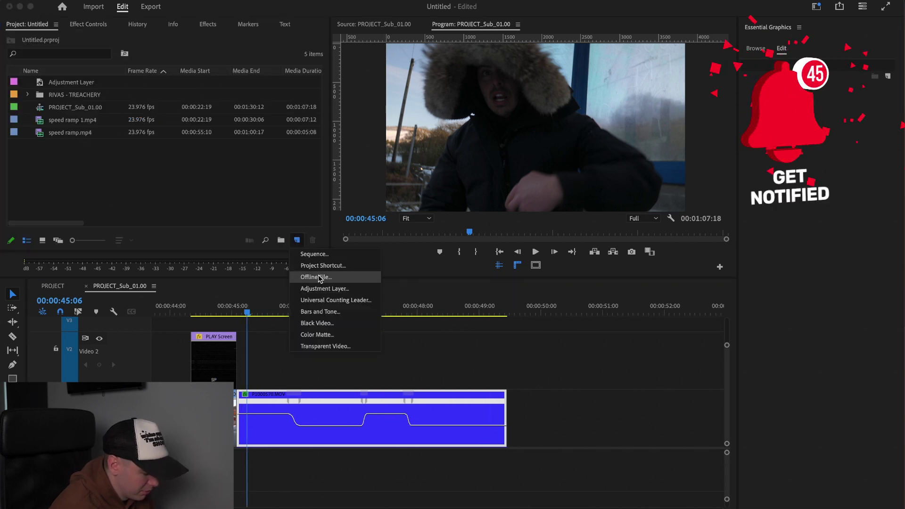
left_click(325, 289)
left_click(514, 303)
left_click_drag(51, 95, 240, 352)
Cut the Video 2 adjustment layer shortly after 00:00:46:00 and delete its remaining portion.
key("c")
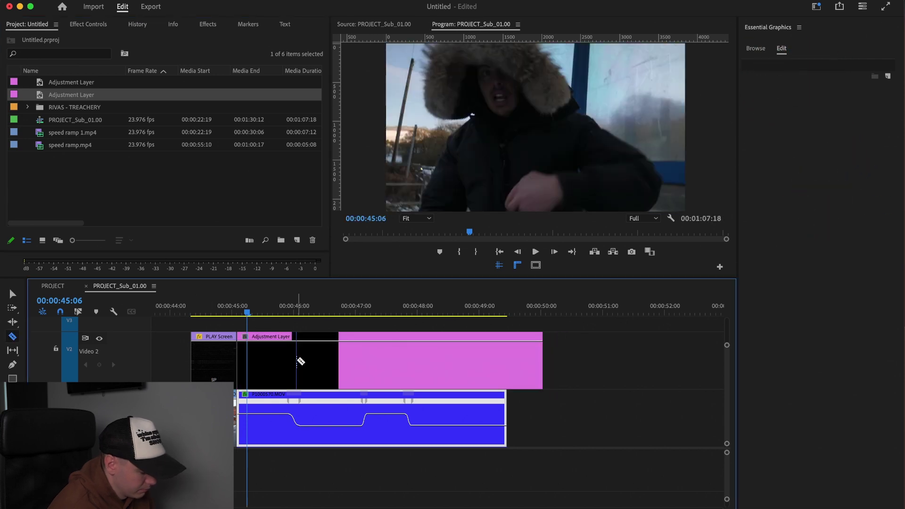
left_click(309, 362)
key("v")
left_click(344, 363)
key("Delete")
scroll(342, 361, "up", 3, "alt")
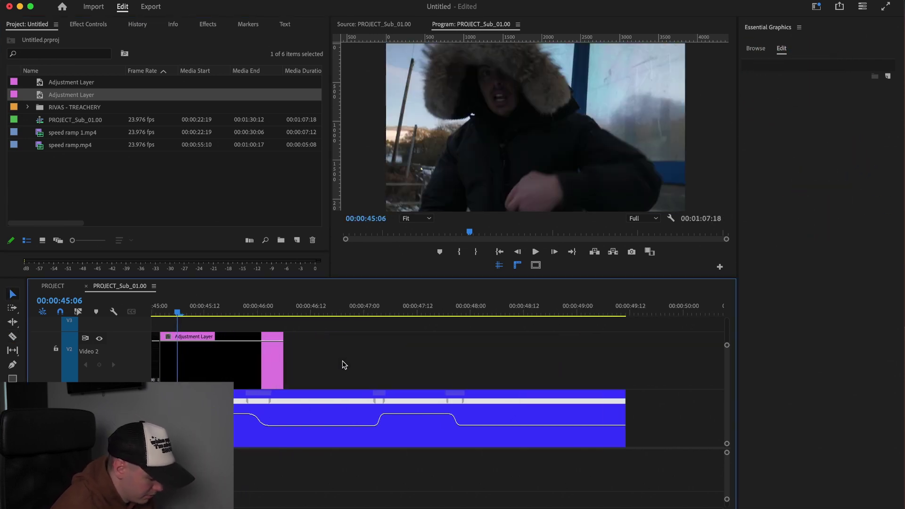
key("Delete")
scroll(240, 372, "up", 2, "alt")
Reposition the shortened adjustment layer over the clip's first speed ramp and park the playhead at 00:00:46:00 with the layer selected.
left_click_drag(202, 311, 265, 317)
left_click_drag(206, 311, 226, 311)
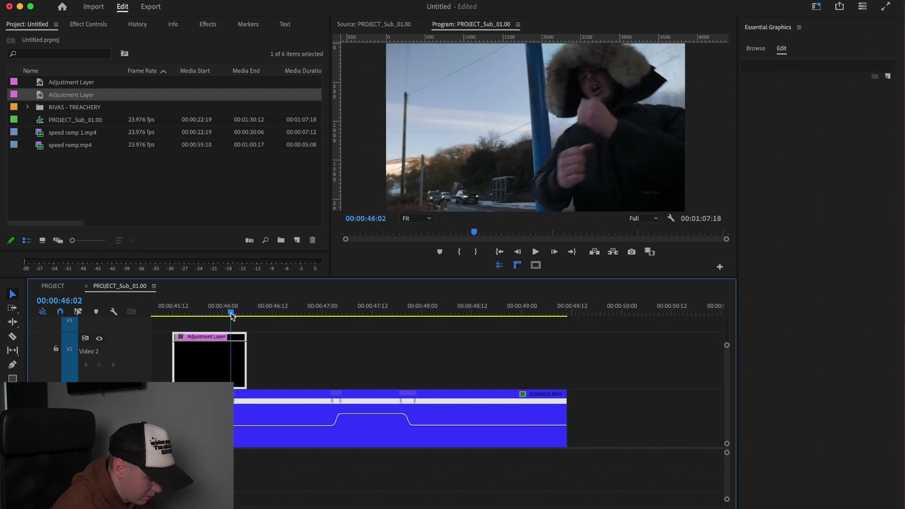
left_click_drag(202, 377, 242, 374)
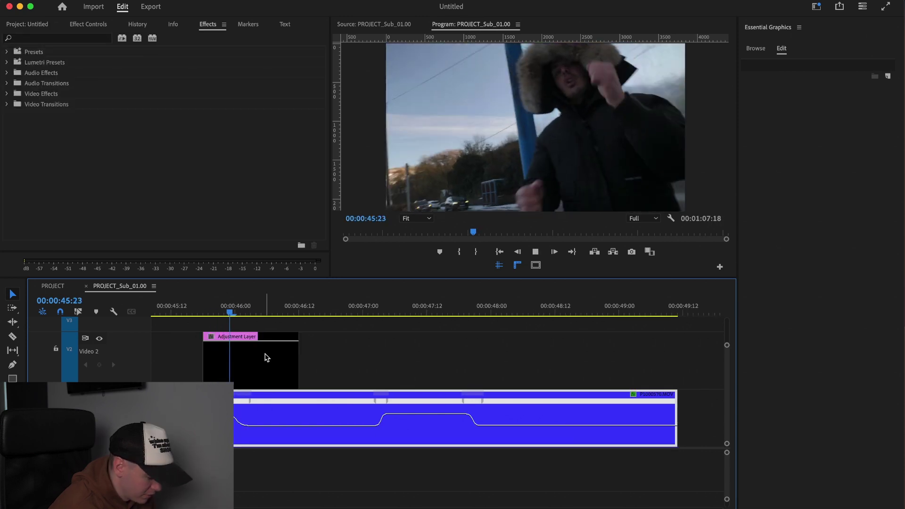
key("space")
left_click_drag(240, 311, 234, 310)
left_click(240, 355)
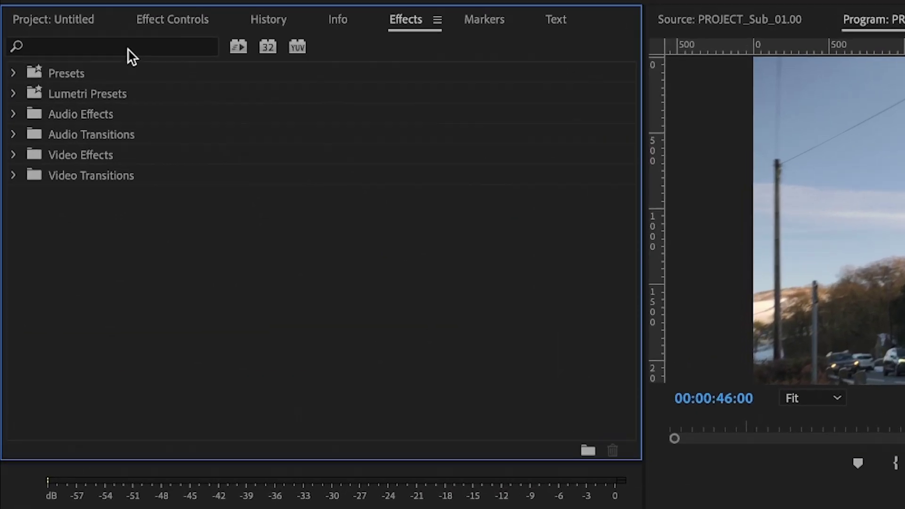
Find the Brightness & Contrast effect by searching "bright" and apply it to the selected adjustment layer.
left_click(64, 38)
type("b")
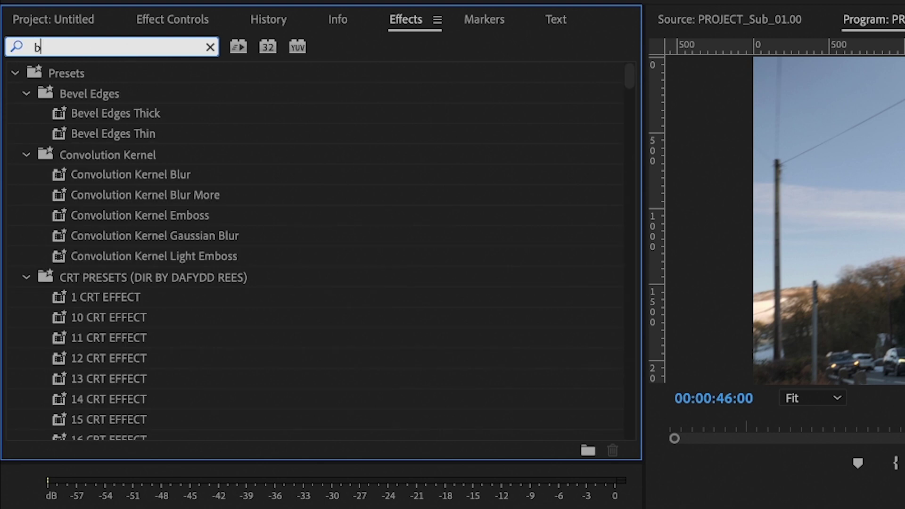
type("right")
left_click(136, 198)
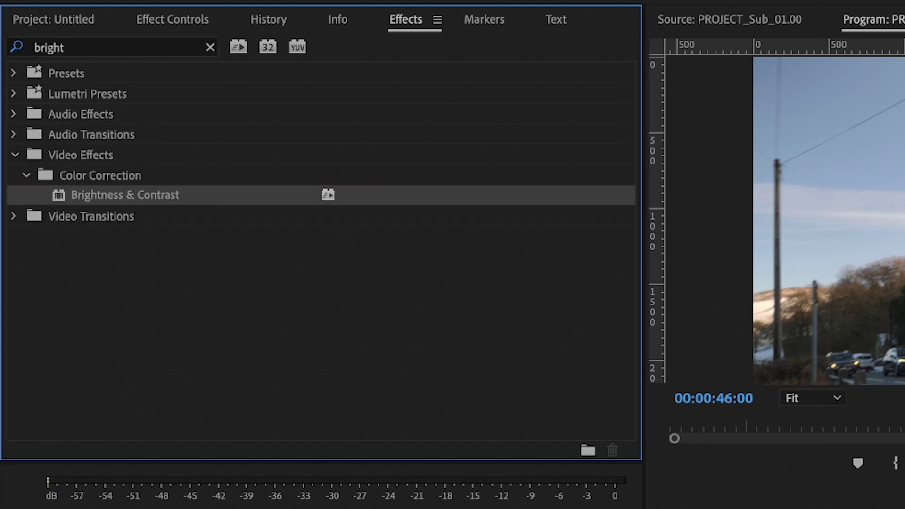
Search the effects for "blur" and apply Gaussian Blur to the adjustment layer.
left_click(210, 48)
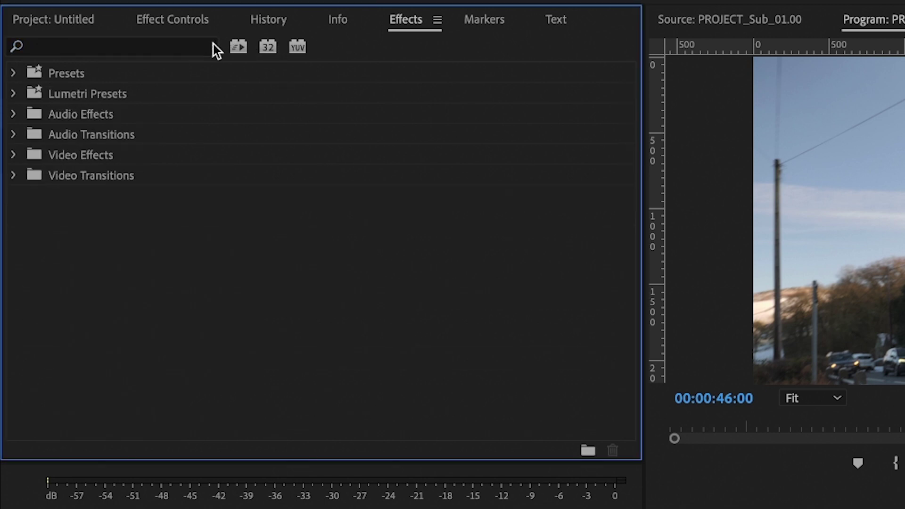
left_click(181, 47)
type("blur")
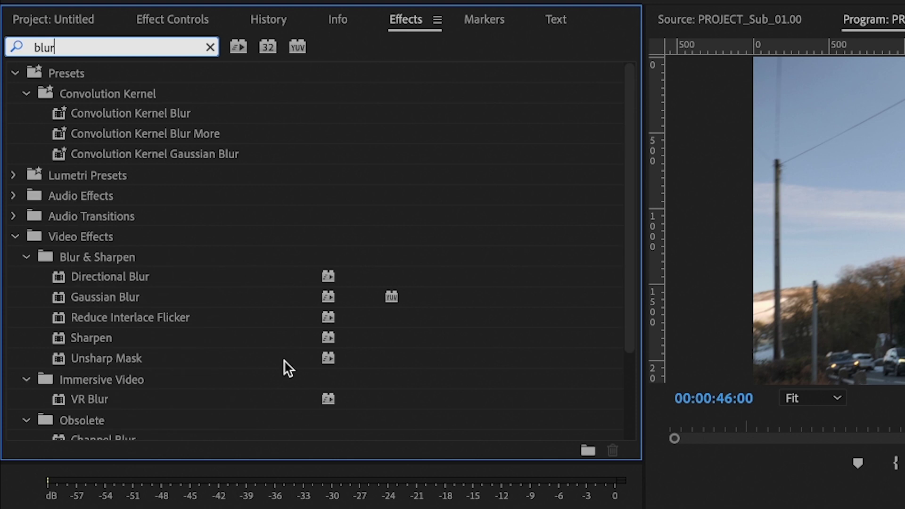
left_click(143, 298)
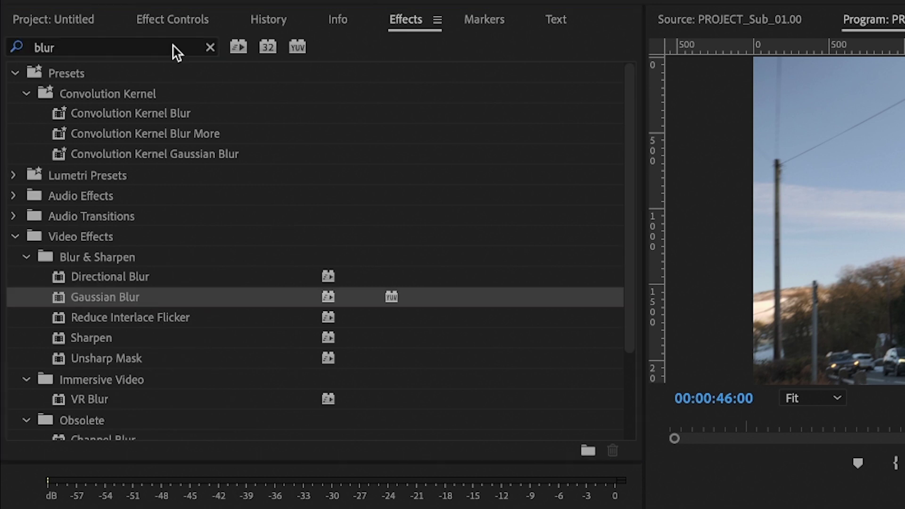
Keyframe the adjustment layer's Brightness at 92 and Contrast at 51 at 00:00:46:00.
left_click(173, 19)
left_click_drag(634, 234, 618, 349)
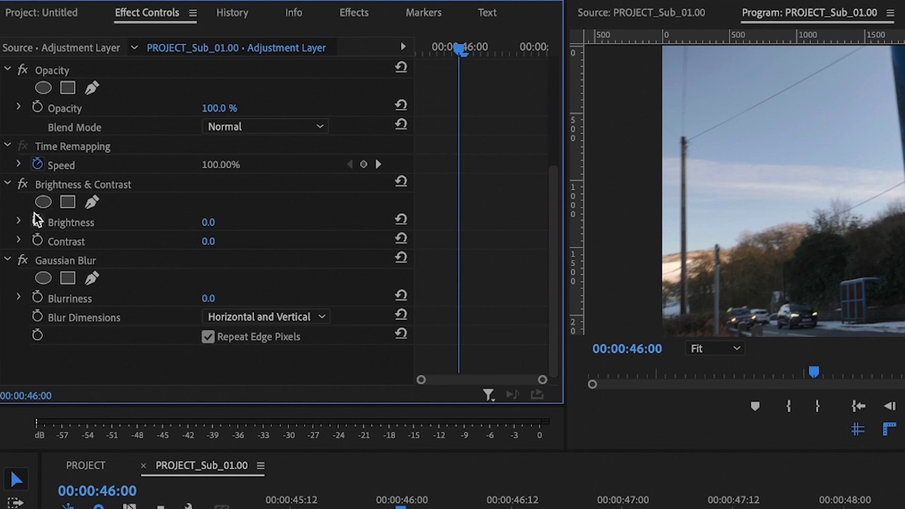
left_click(37, 221)
left_click(37, 240)
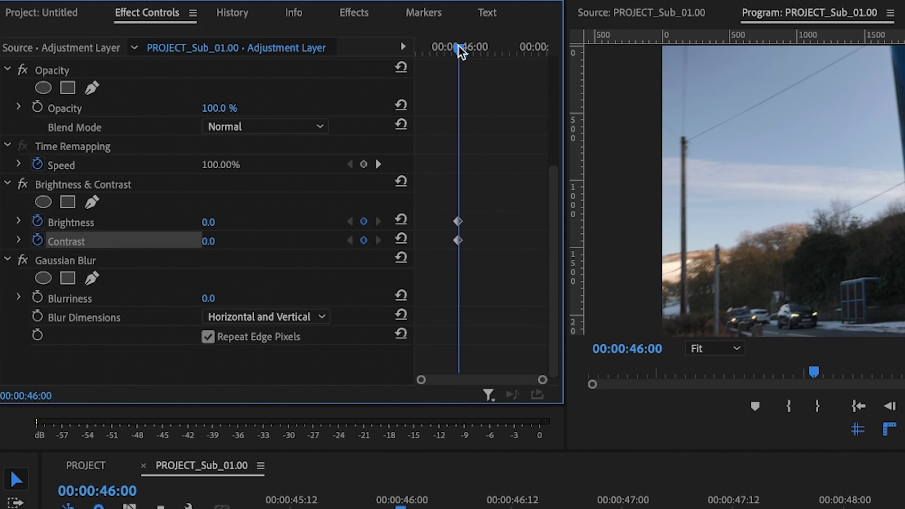
left_click_drag(209, 222, 268, 222)
left_click_drag(208, 242, 256, 241)
left_click_drag(210, 222, 237, 222)
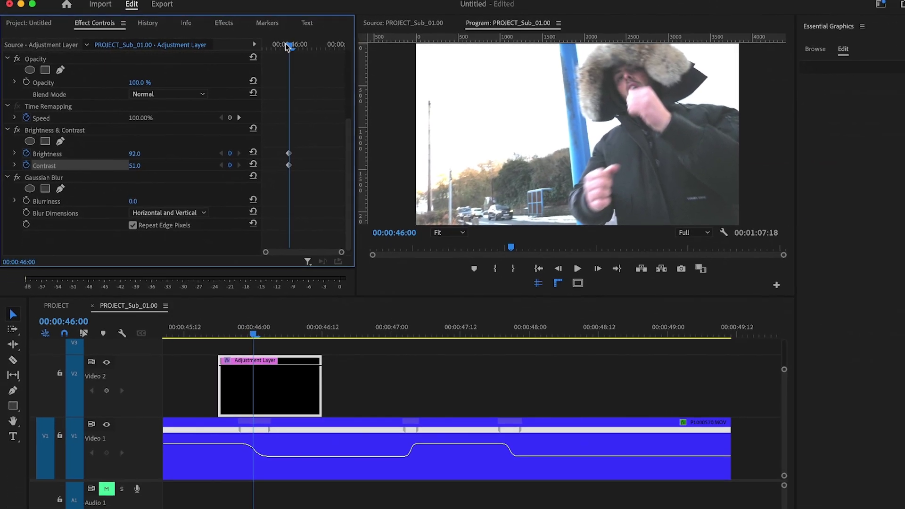
Add Brightness and Contrast keyframes reset to 0 at 00:00:45:22, ahead of the bright flash.
left_click_drag(459, 48, 450, 48)
left_click_drag(263, 47, 258, 47)
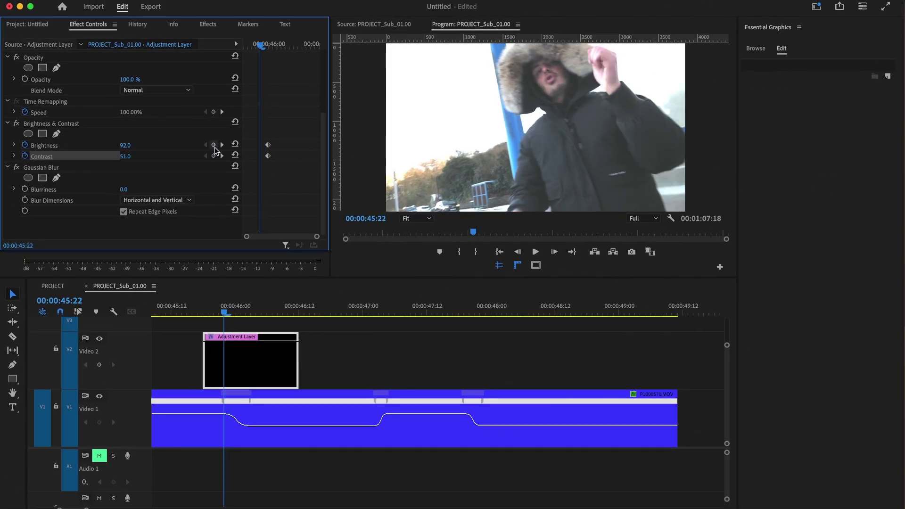
left_click(235, 144)
left_click(235, 155)
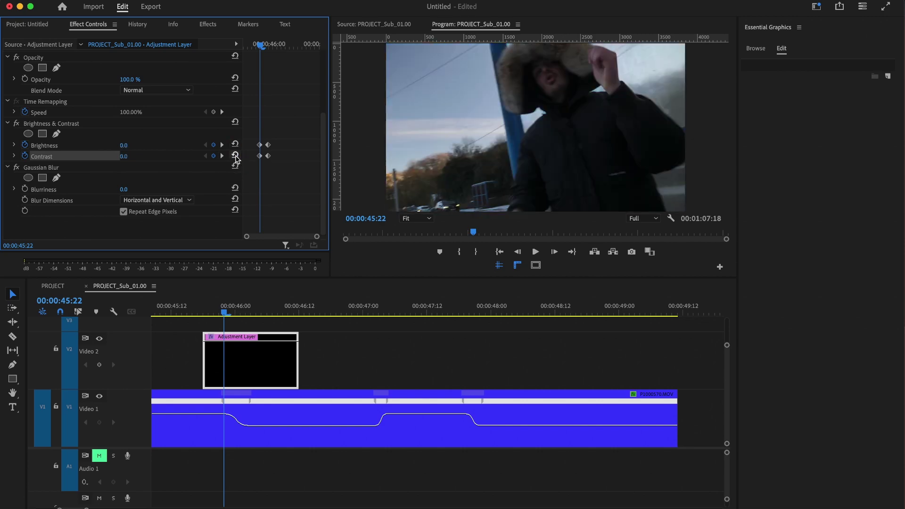
Add Brightness and Contrast keyframes reset to 0 at 00:00:46:02, behind the bright flash.
left_click_drag(260, 46, 275, 48)
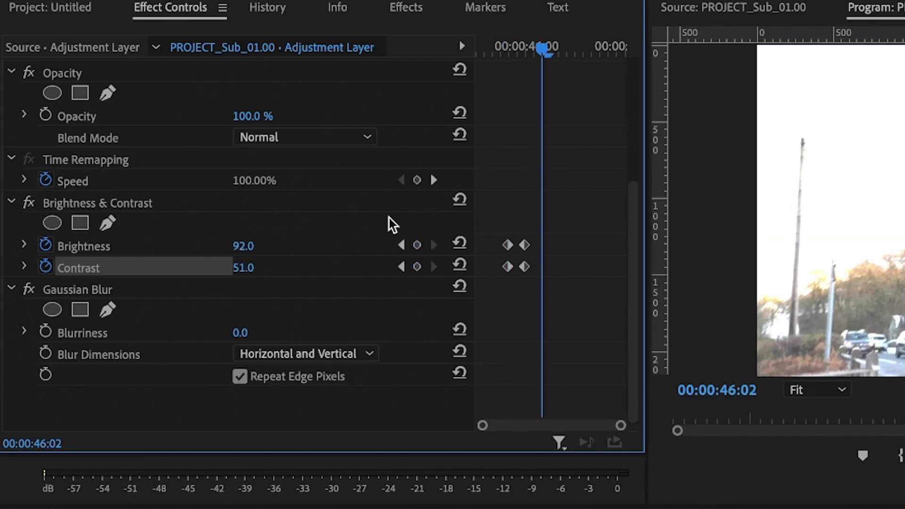
left_click(416, 245)
left_click(417, 266)
left_click(459, 264)
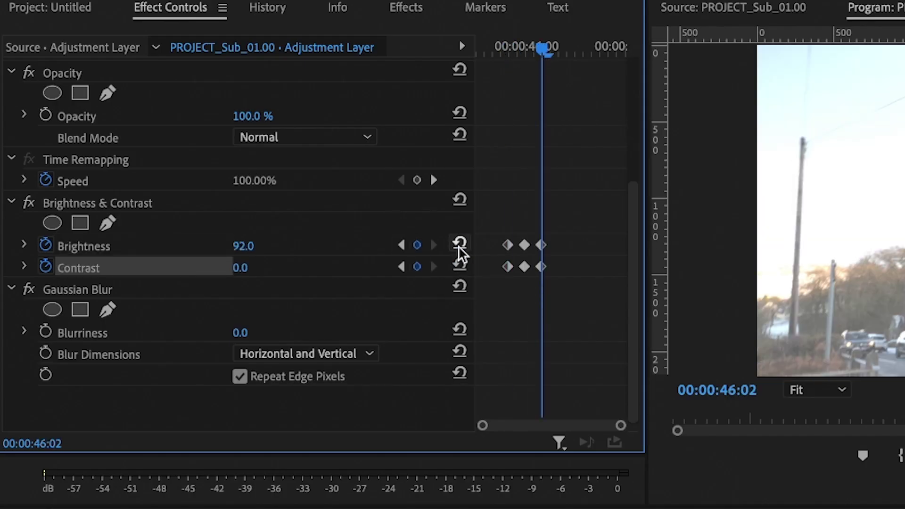
left_click(459, 243)
Play back the first ramp from before the adjustment layer to check the brightness flash.
left_click_drag(536, 47, 493, 48)
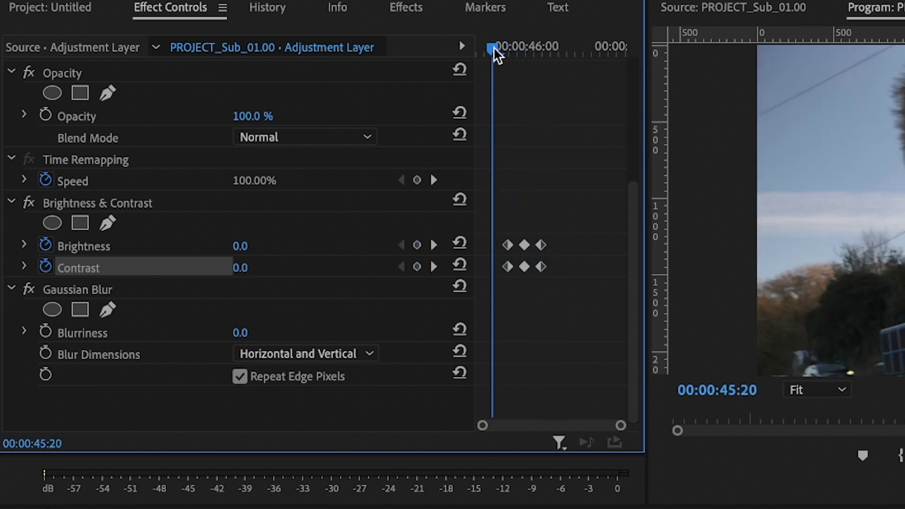
left_click(53, 464)
key("space")
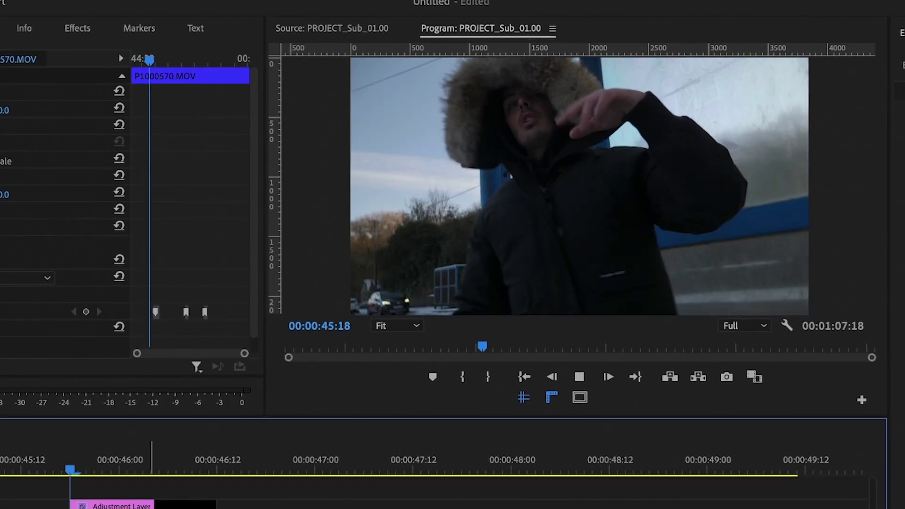
key("space")
left_click_drag(56, 471, 0, 473)
key("space")
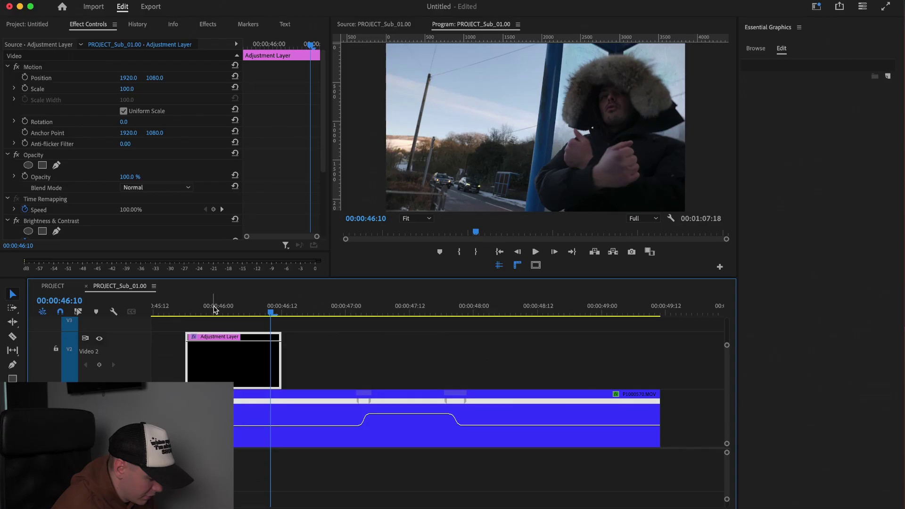
Keyframe the Gaussian Blur's Blurriness at 00:00:46:00 with a raised value that strongly softens the image.
left_click(222, 307)
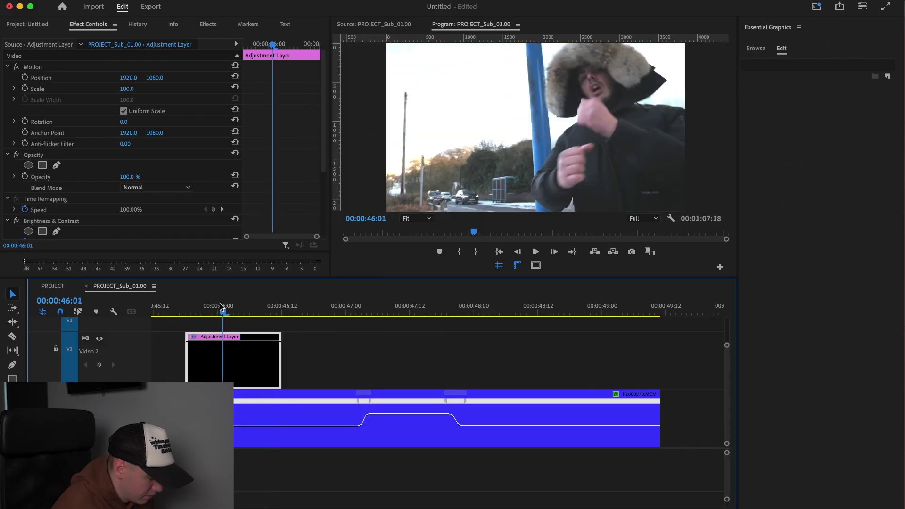
left_click(220, 305)
left_click_drag(323, 148, 323, 227)
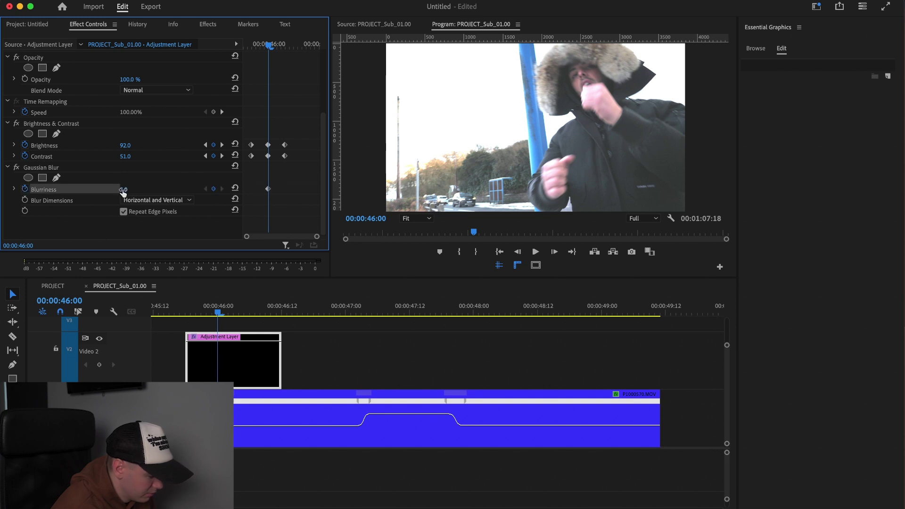
left_click_drag(122, 190, 161, 191)
Add Blurriness keyframes of 0 at 00:00:45:20 and in line with the last Brightness and Contrast keyframes.
left_click(251, 44)
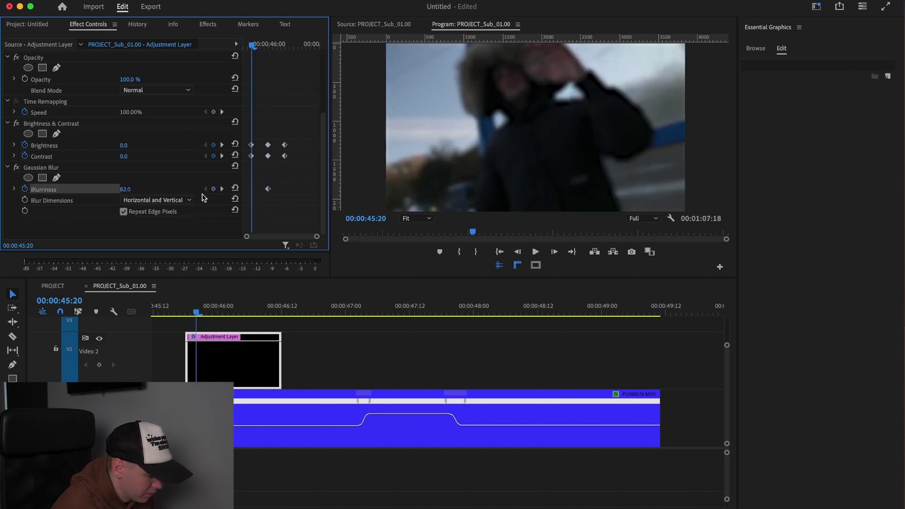
left_click(213, 189)
mouse_move(252, 44)
left_mouse_down()
mouse_move(285, 45)
mouse_move(244, 46)
left_mouse_up()
left_click(236, 189)
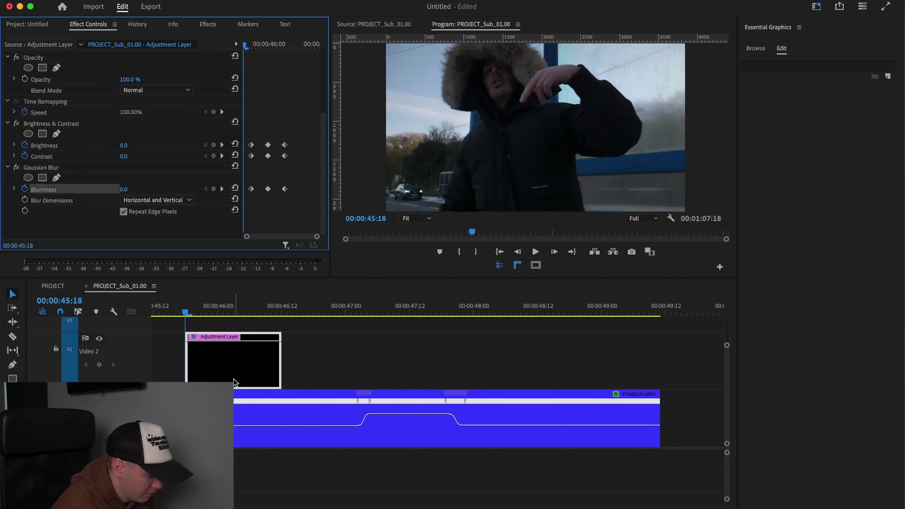
Play back the start of the ramp to check the combined flash and blur.
scroll(234, 380, "down", 1)
left_click(170, 312)
key("space")
scroll(293, 394, "up", 5)
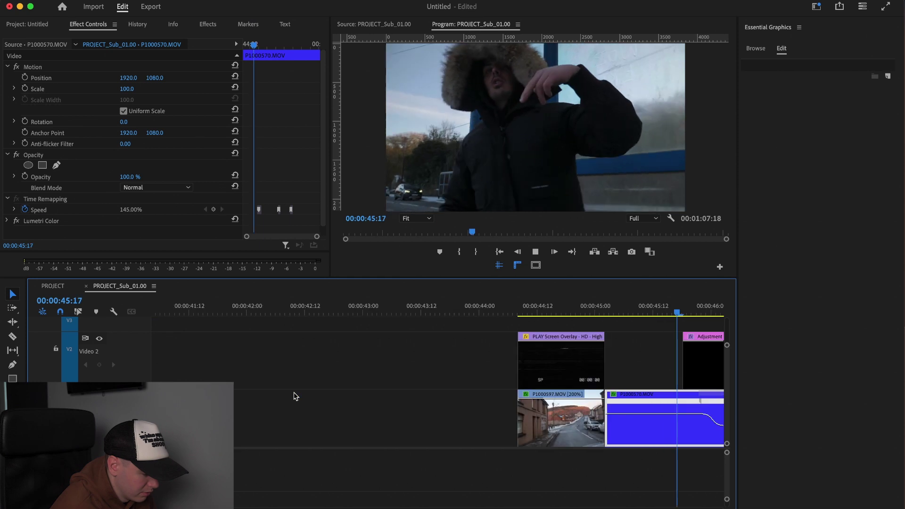
scroll(287, 394, "left", 2)
Duplicate the adjustment layer's Brightness & Contrast effect and place the copy directly above Gaussian Blur.
left_click(242, 313)
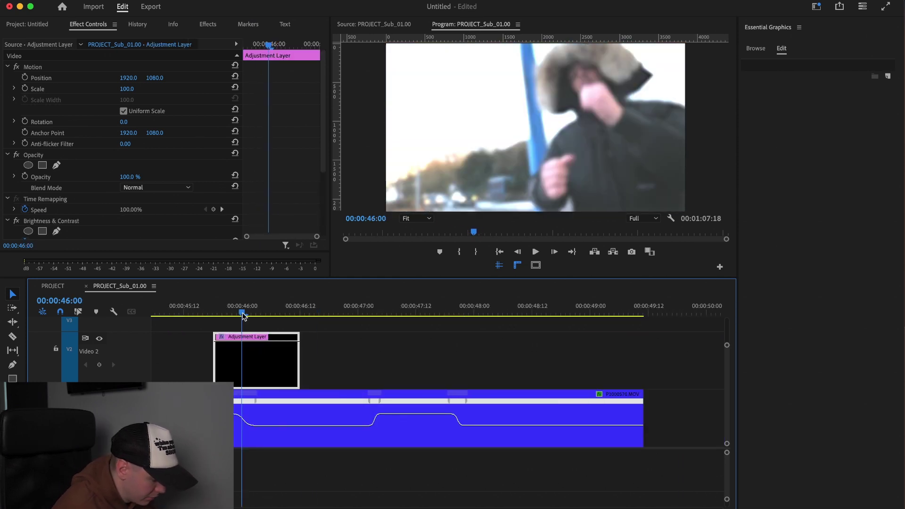
left_click(9, 221)
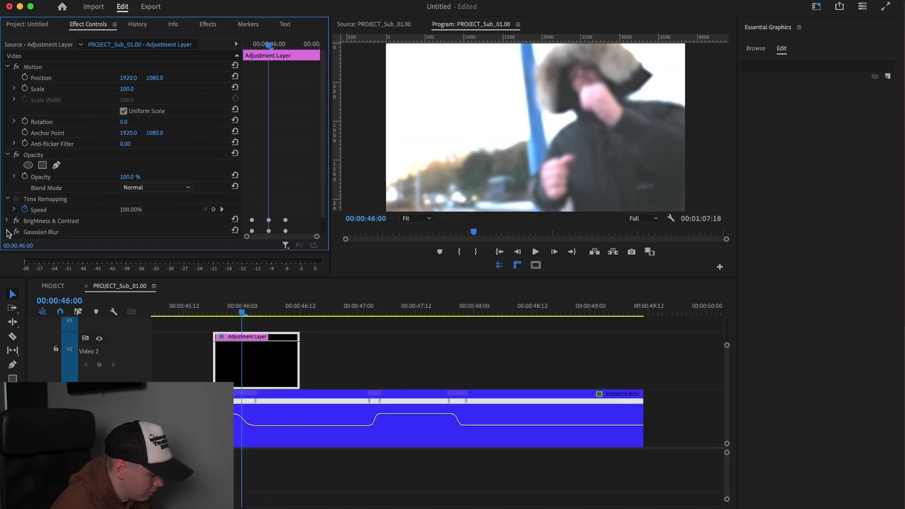
scroll(38, 230, "down", 1)
left_click(50, 200)
key("ctrl+c")
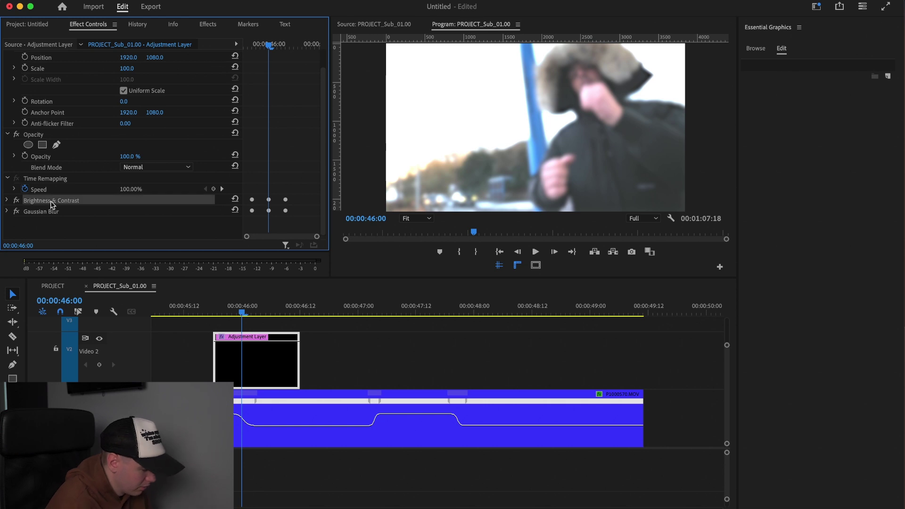
key("ctrl+v")
left_click_drag(50, 224, 49, 207)
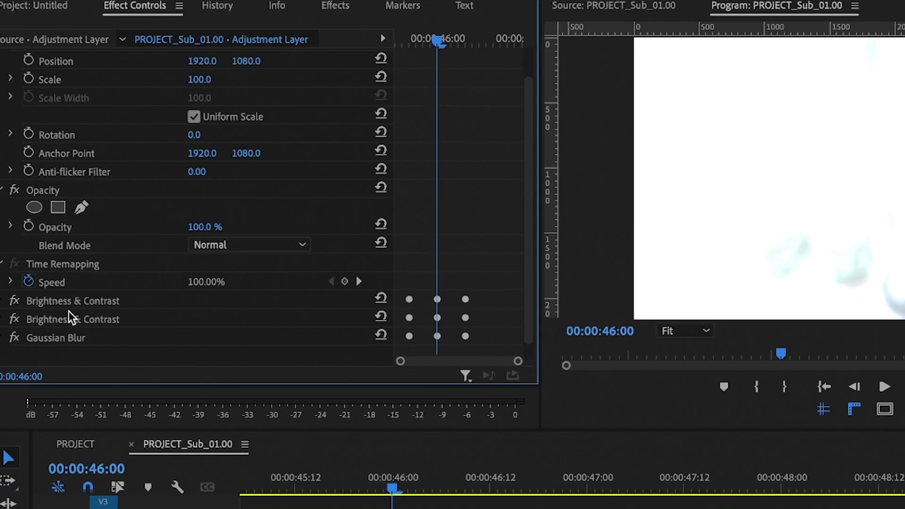
At 00:00:46:00, set the second Brightness & Contrast effect's Contrast to 0 and lower its Brightness.
left_click(9, 211)
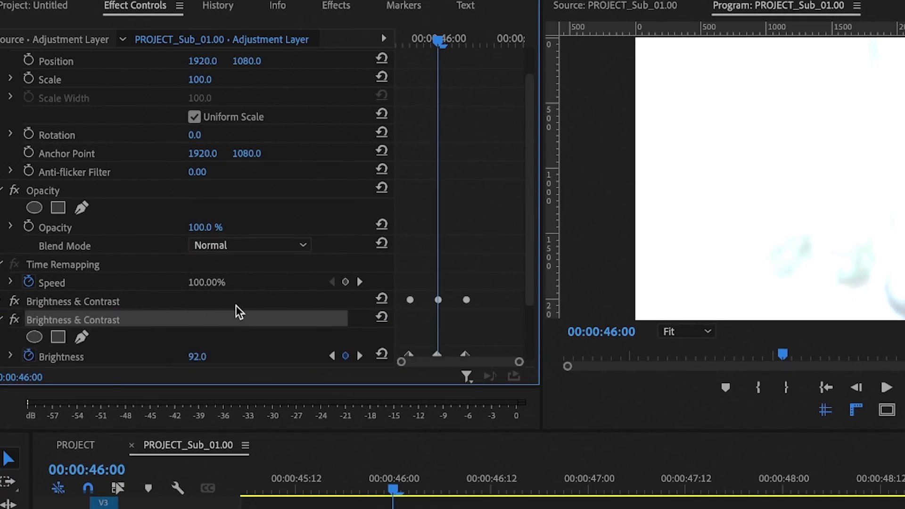
scroll(237, 312, "down", 3)
left_click(201, 299)
type("0")
key("Return")
left_click_drag(207, 282, 182, 283)
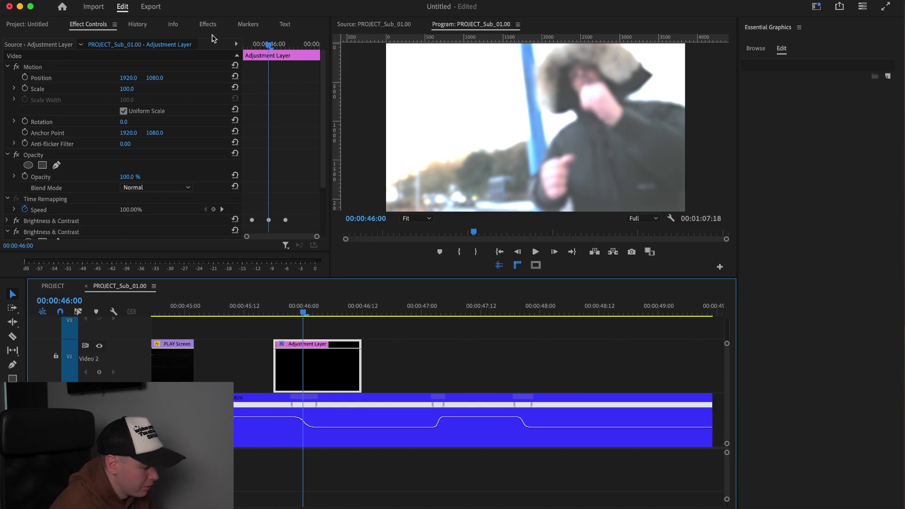
Search the effects for "transf" and apply the Transform effect to the adjustment layer.
left_click(336, 5)
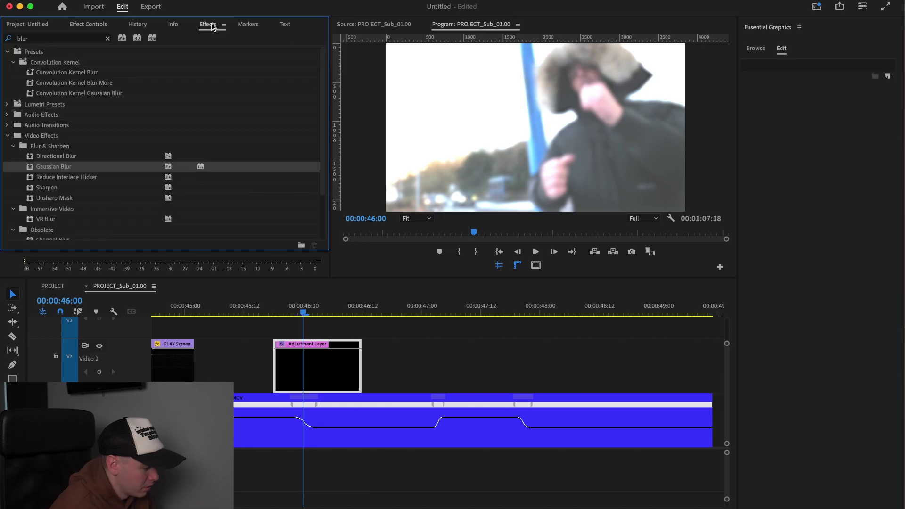
left_click(107, 38)
left_click(94, 37)
type("transf")
left_click_drag(282, 334, 303, 359)
scroll(309, 355, "up", 2)
In the adjustment layer's Transform effect, enable Scale keyframing at 00:00:46:00 and set Scale to 120.
left_click(81, 25)
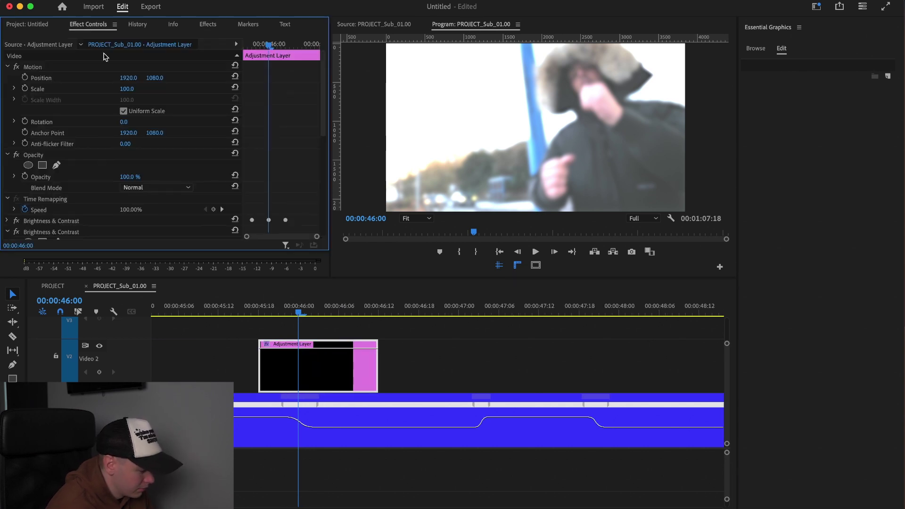
left_click_drag(323, 134, 319, 208)
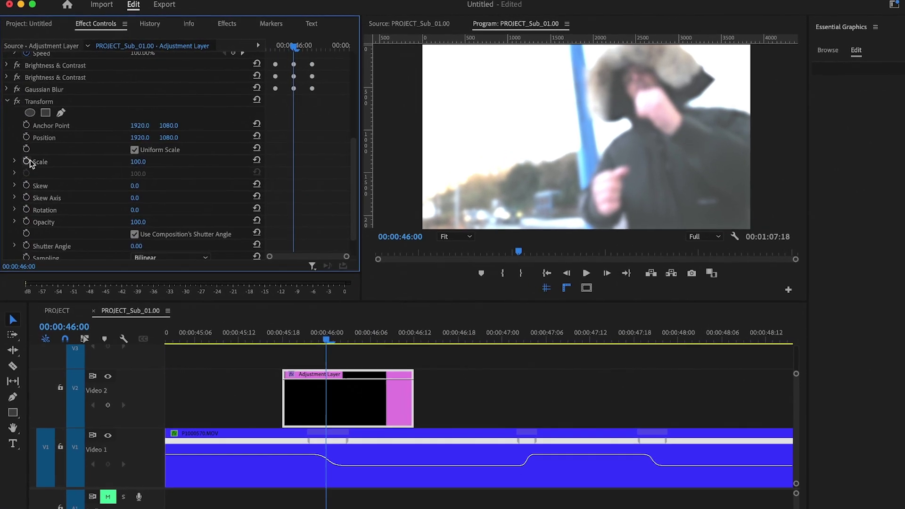
left_click(27, 161)
left_click(154, 179)
type("125")
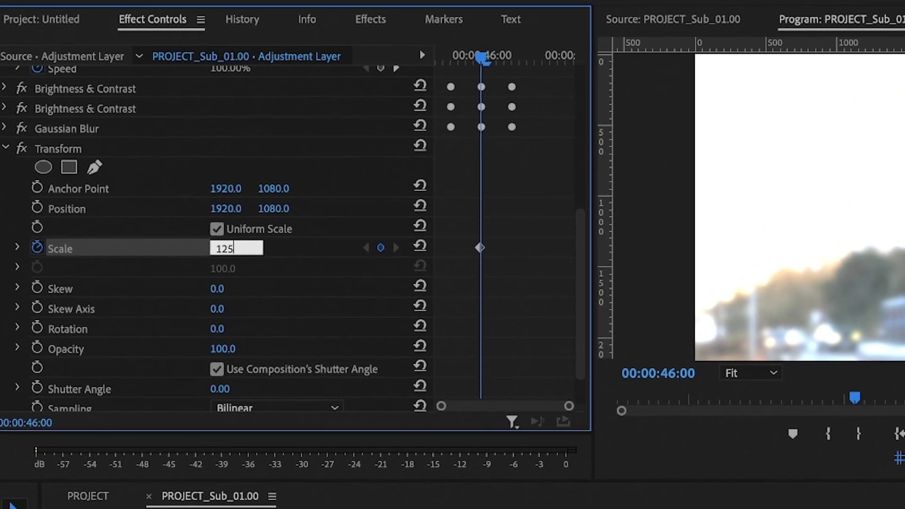
key("BackSpace")
type("0")
key("Return")
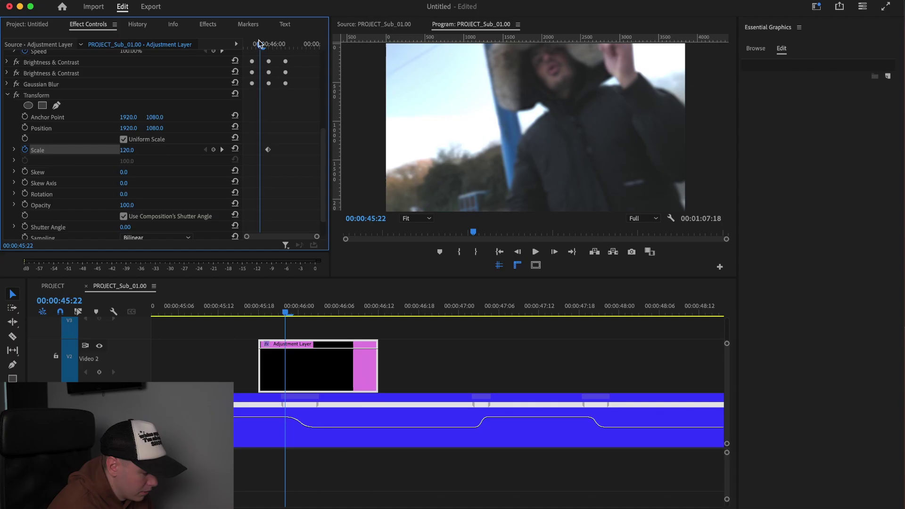
Add a Transform Scale keyframe level with the first brightness keyframes and reset Scale to 100 at 00:00:46:04.
left_click_drag(255, 43, 252, 43)
left_click(214, 150)
left_click_drag(252, 45, 284, 46)
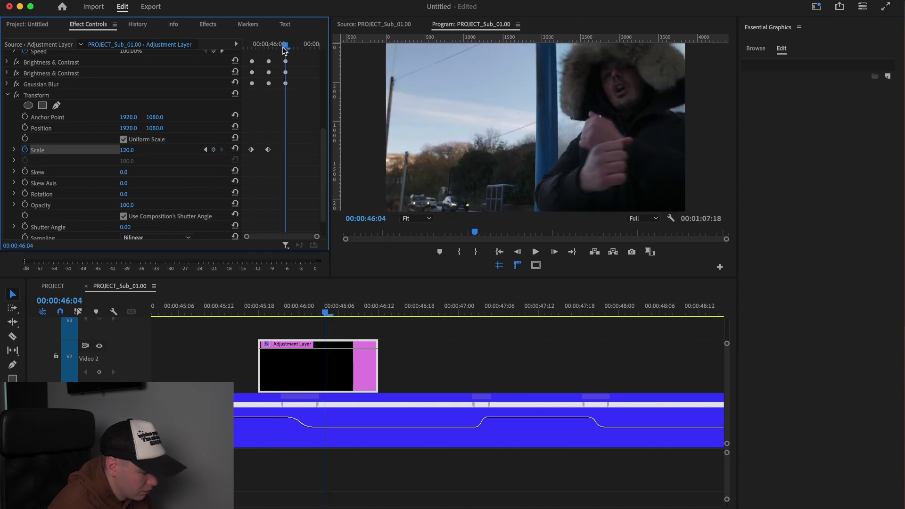
left_click(235, 149)
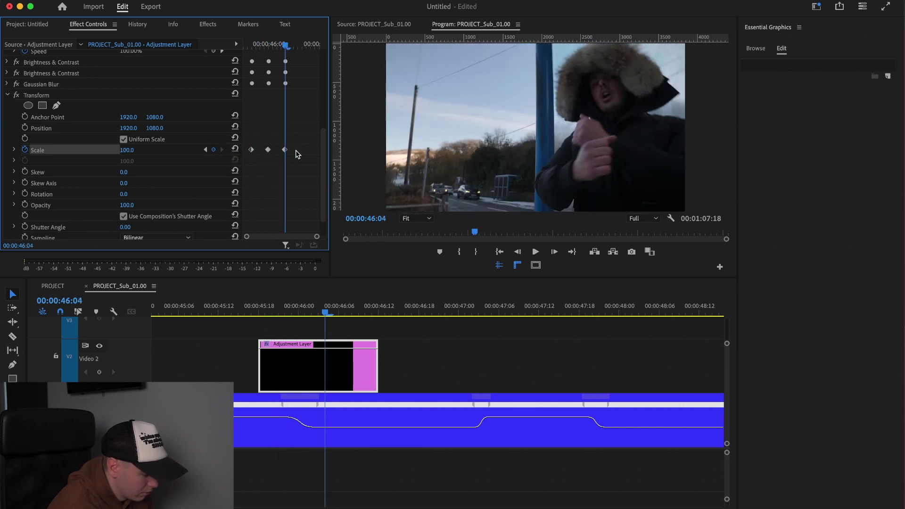
Move the last Scale keyframe about four frames later and return to before the ramp to preview the zoom.
left_click_drag(285, 150, 302, 153)
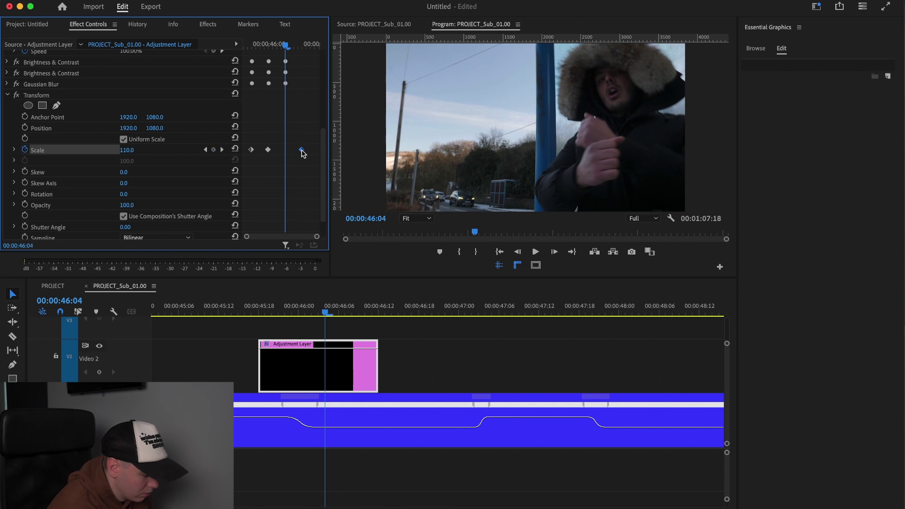
scroll(271, 332, "down", 3)
left_click(223, 310)
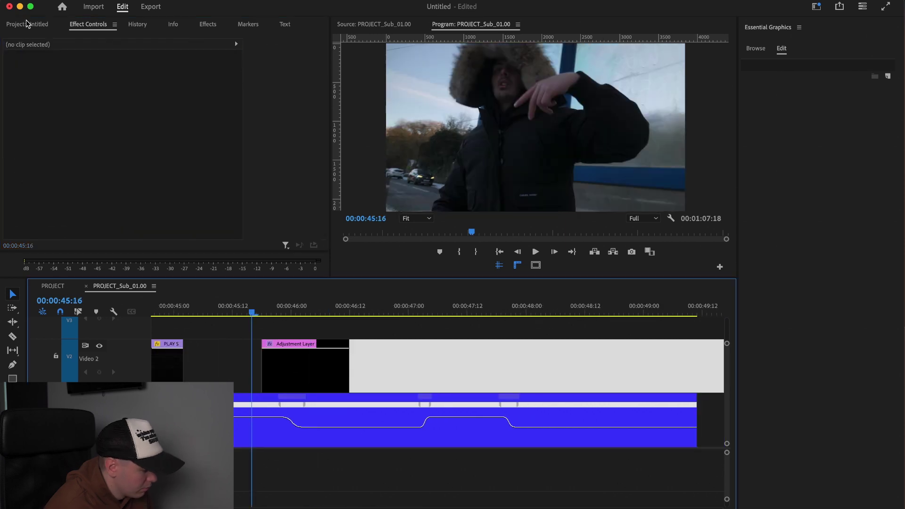
Place another adjustment layer from the project on Video 3, directly above the existing one and starting at 00:00:45:18.
left_click(27, 24)
left_click_drag(154, 136, 276, 328)
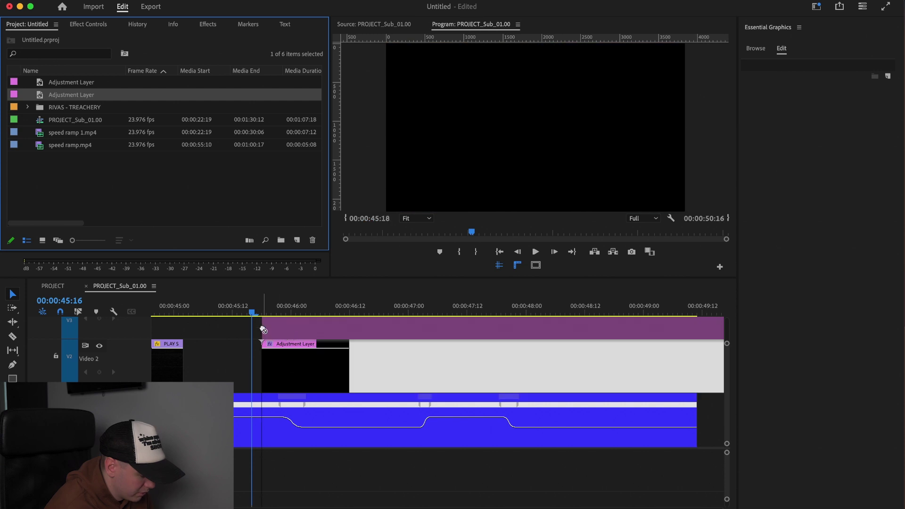
left_click_drag(262, 330, 263, 331)
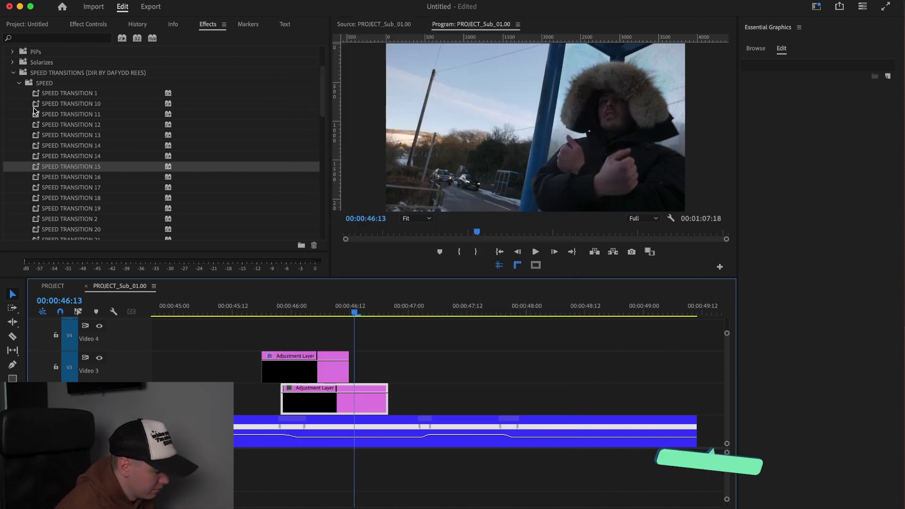
Inspect the effects of the Video 2 adjustment layer carrying SPEED TRANSITION 15 and shift that layer slightly earlier.
left_click(57, 166)
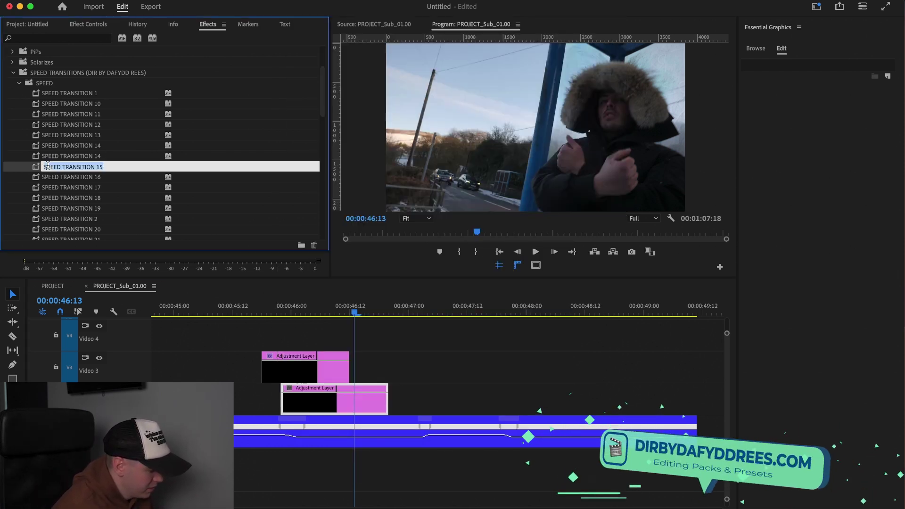
scroll(332, 403, "up", 3)
scroll(332, 405, "up", 1)
left_click(291, 406)
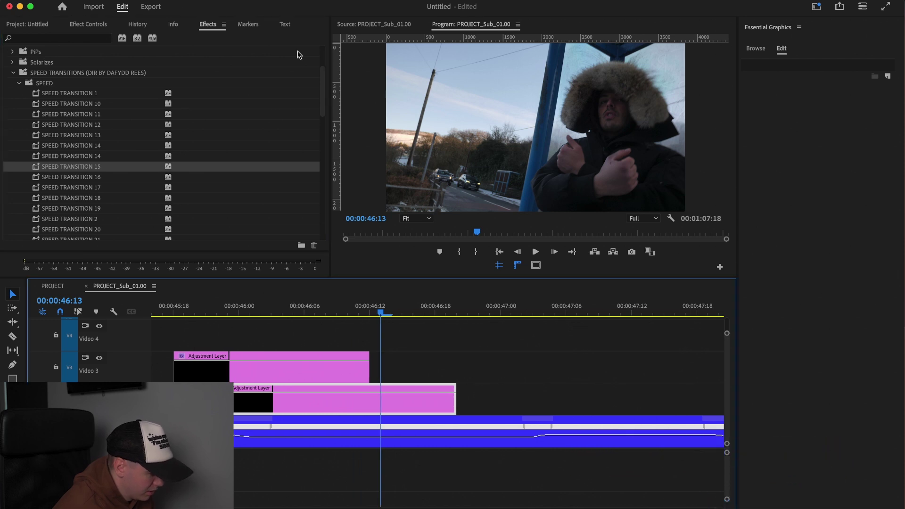
left_click(104, 23)
left_click(253, 405)
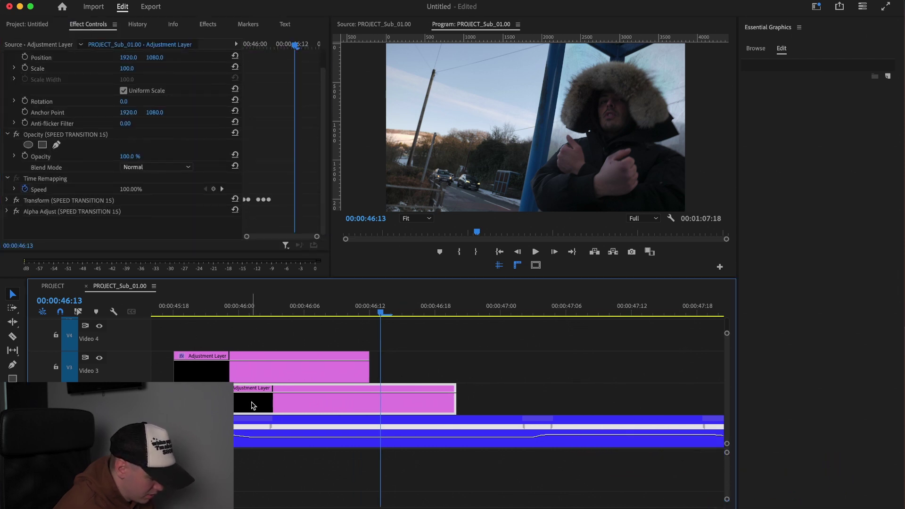
left_click_drag(245, 409, 277, 400)
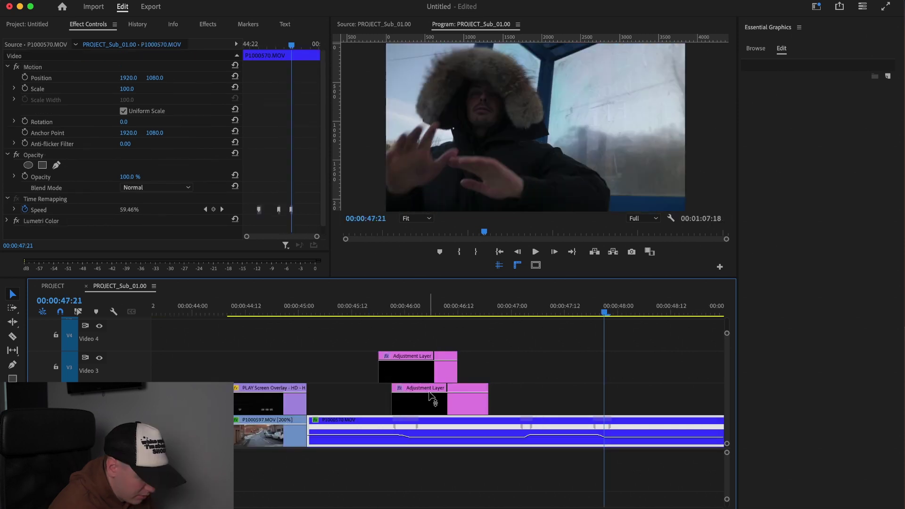
Duplicate the flash adjustment layer from Video 3 onto Video 2 over the second speed ramp.
key("=")
left_click(335, 373)
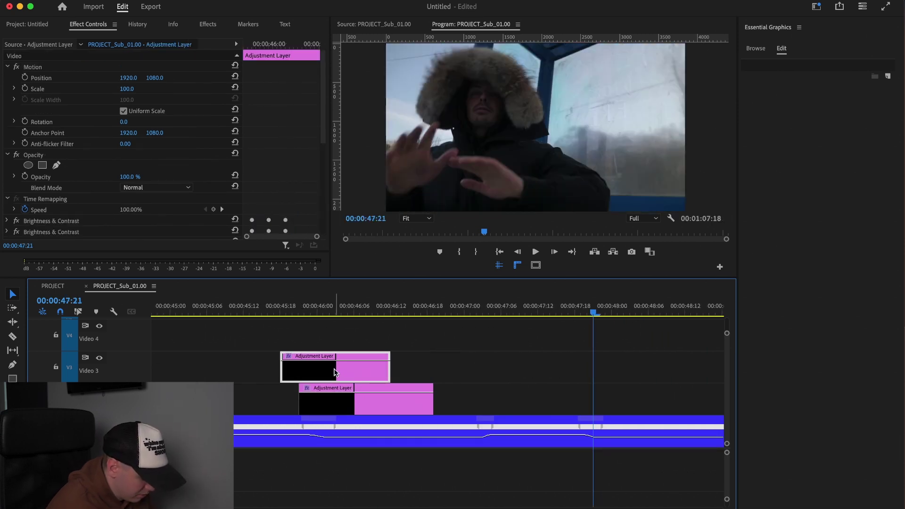
left_click_drag(336, 372, 502, 402)
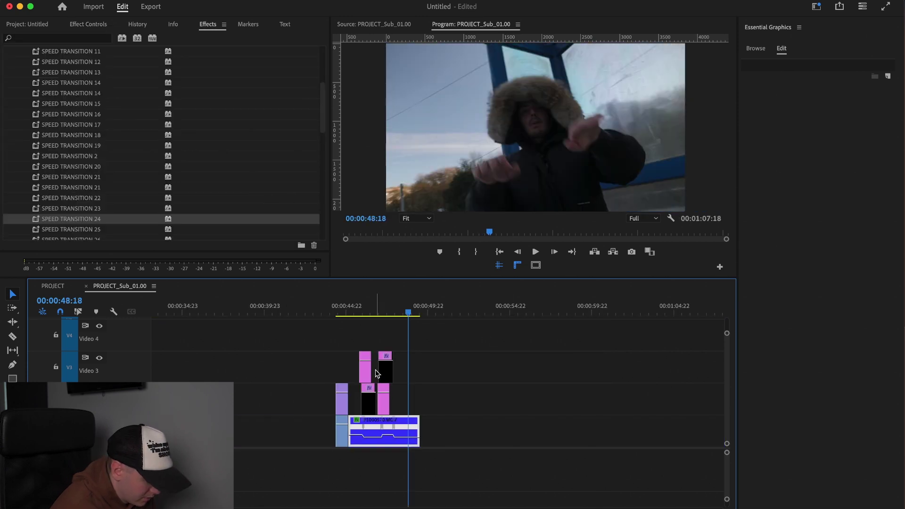
Remove the attributes from the second adjustment layer on Video 3.
right_click(330, 371)
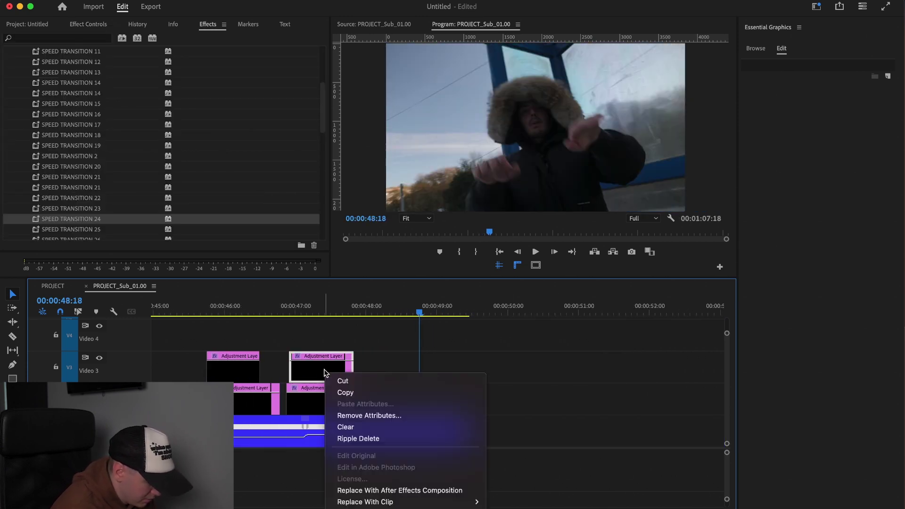
left_click(391, 414)
left_click(511, 403)
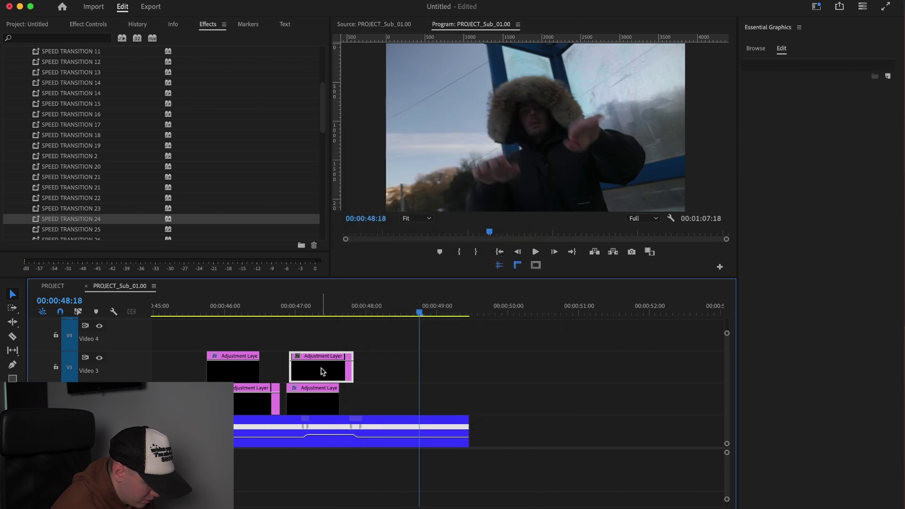
Apply the SPEED TRANSITION 24 preset to the second Video 3 adjustment layer, checking the frame at 00:00:47:20, and open its effect controls.
scroll(323, 372, "up", 5)
left_click_drag(363, 300, 405, 308)
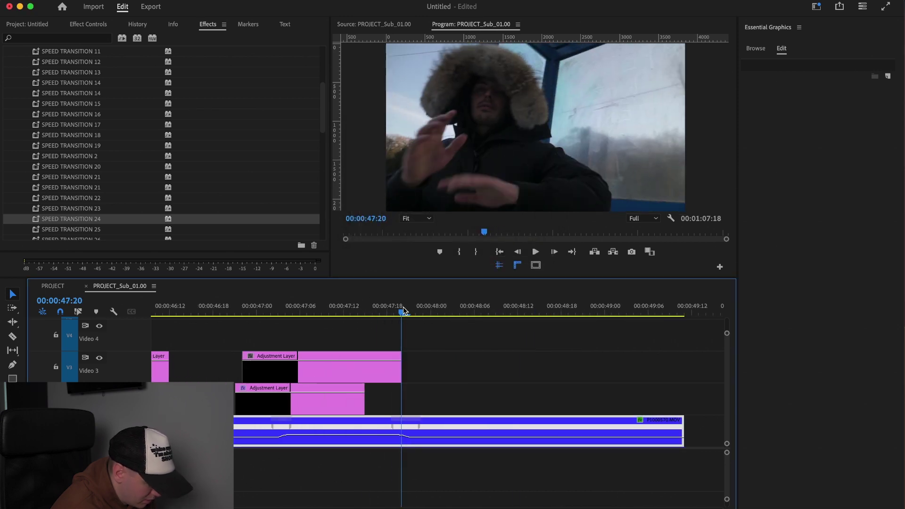
left_click_drag(86, 219, 333, 365)
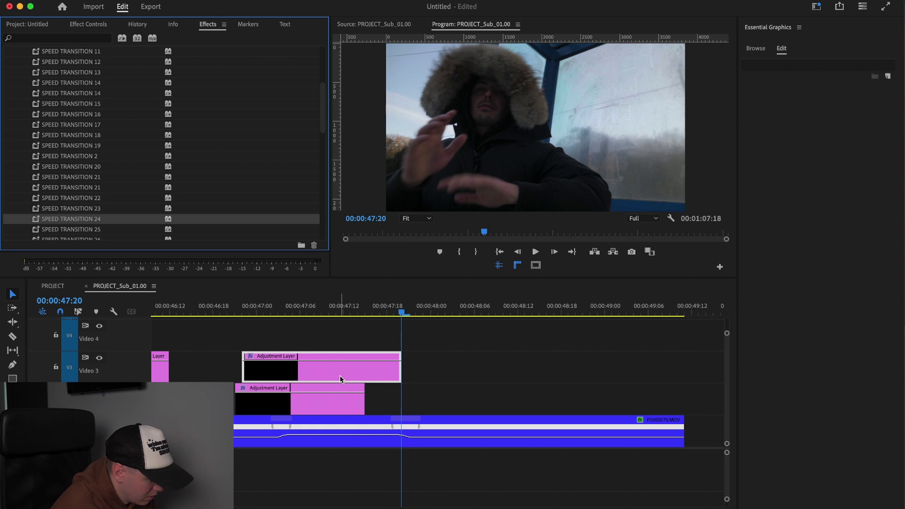
left_click(76, 25)
Shift the second Video 3 adjustment layer about two frames later and return the playhead to 00:00:45:03 for playback.
left_click_drag(363, 381, 376, 378)
left_click(414, 310)
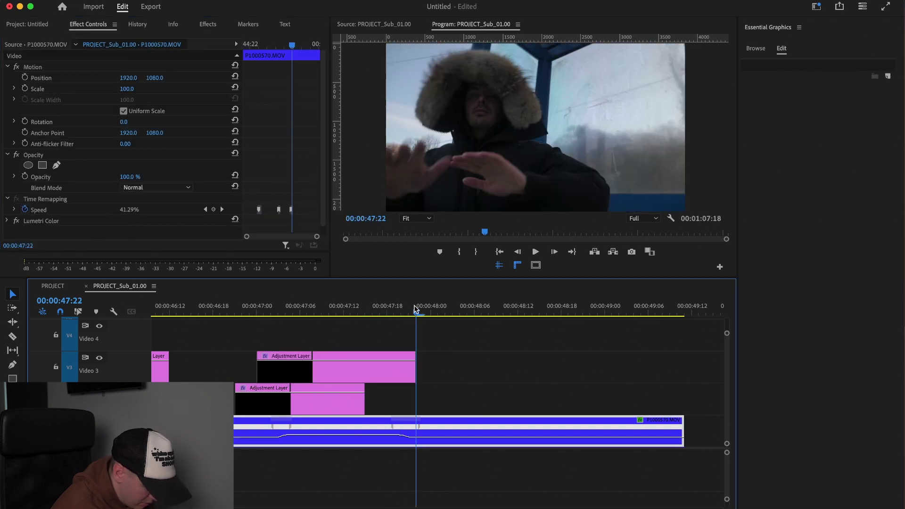
key("minus")
key("minus")
left_click_drag(252, 310, 246, 310)
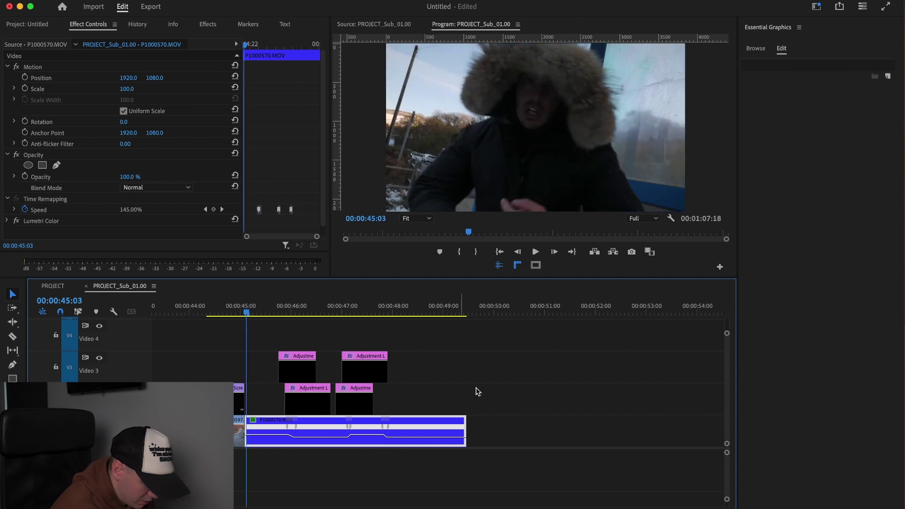